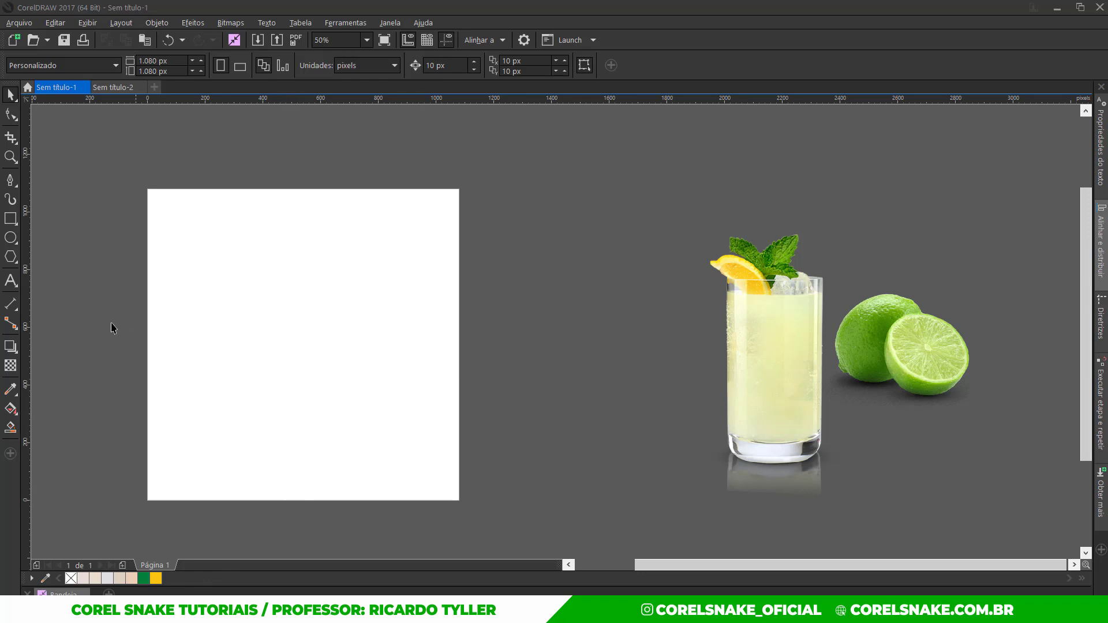
Cover the page with a pale beige rectangle that has no outline.
double_click(11, 219)
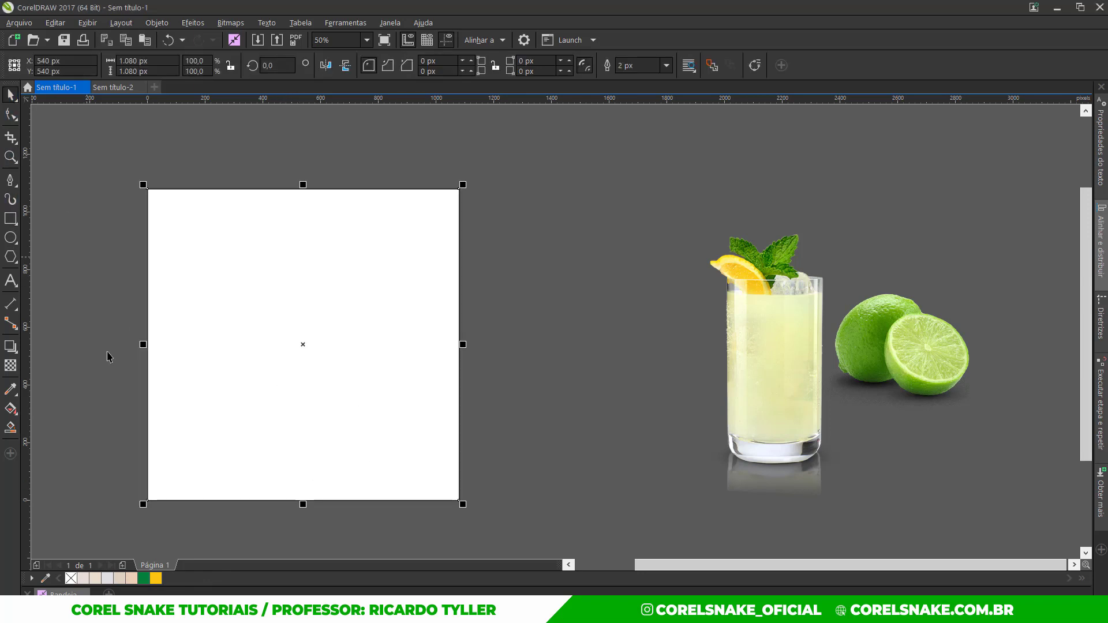
click(83, 579)
right_click(71, 578)
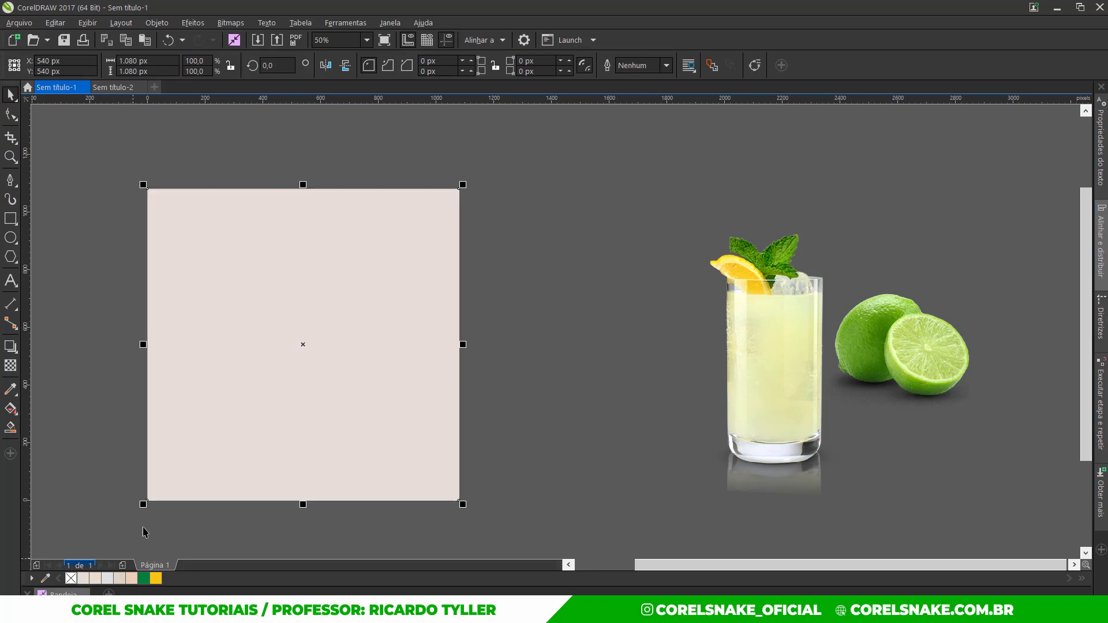
scroll(664, 334, down, 1)
scroll(607, 369, up, 1)
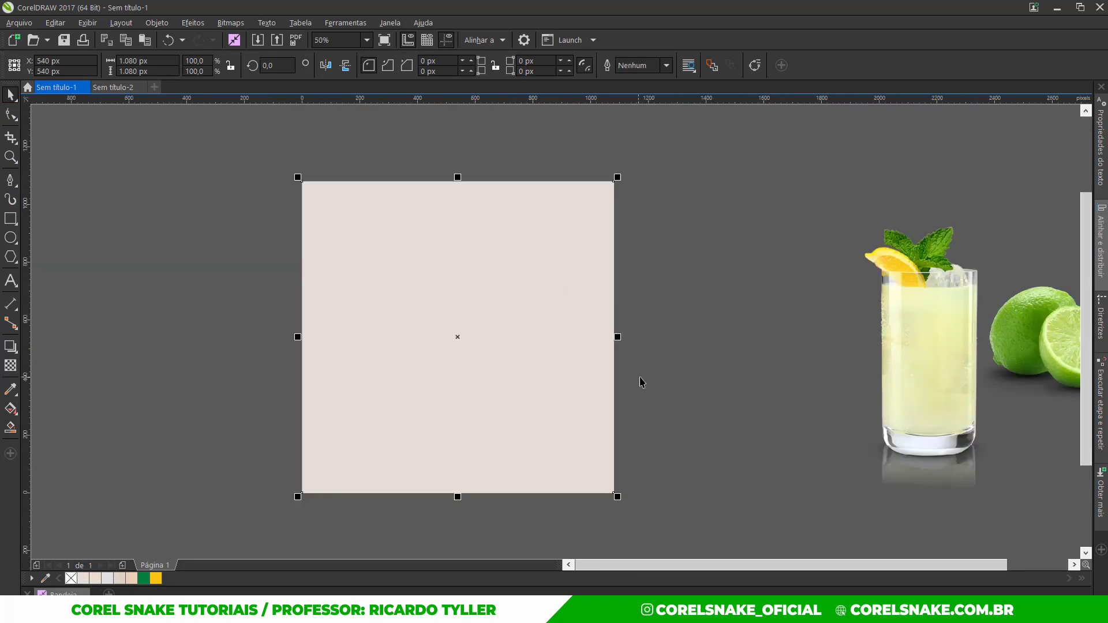
click(646, 383)
Sample three colours from the lemonade glass photo into the document palette.
click(45, 579)
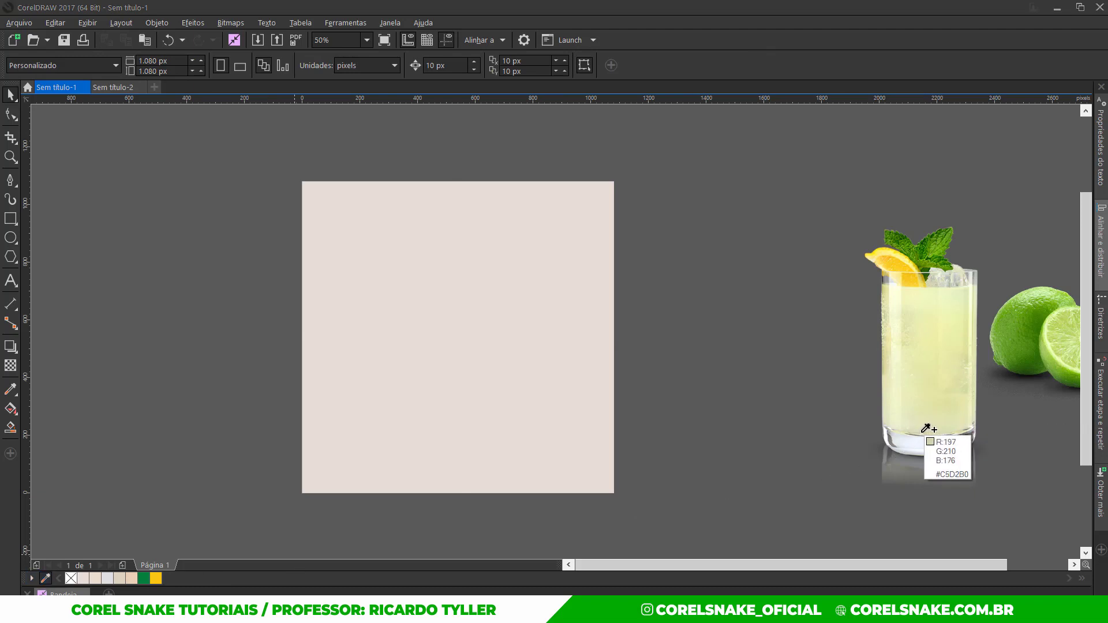
click(931, 406)
click(909, 372)
click(891, 326)
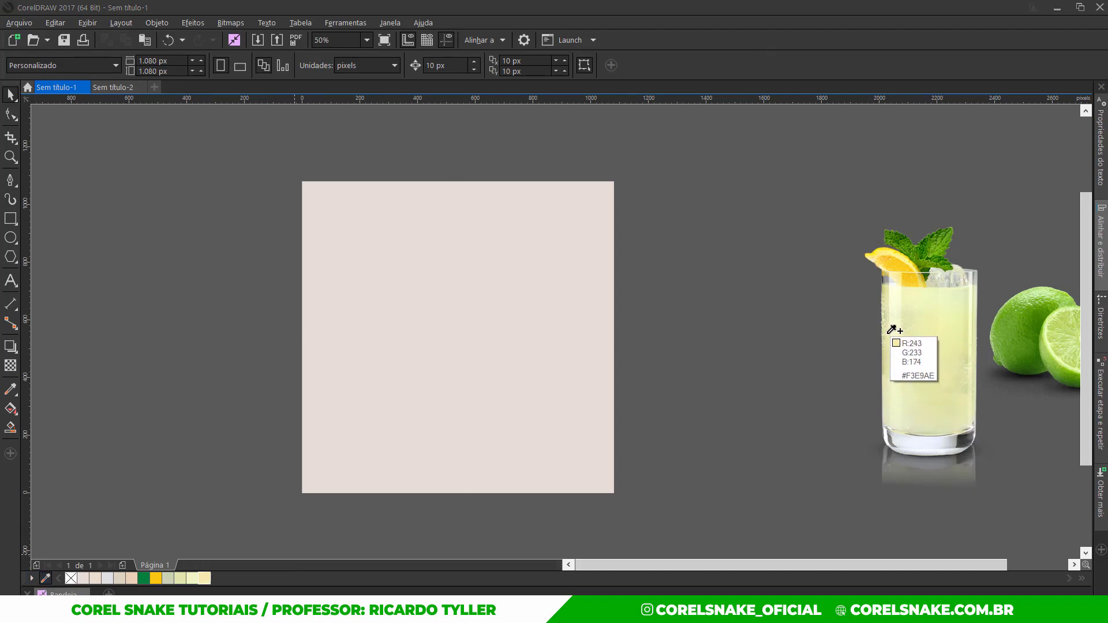
key(Return)
click(314, 423)
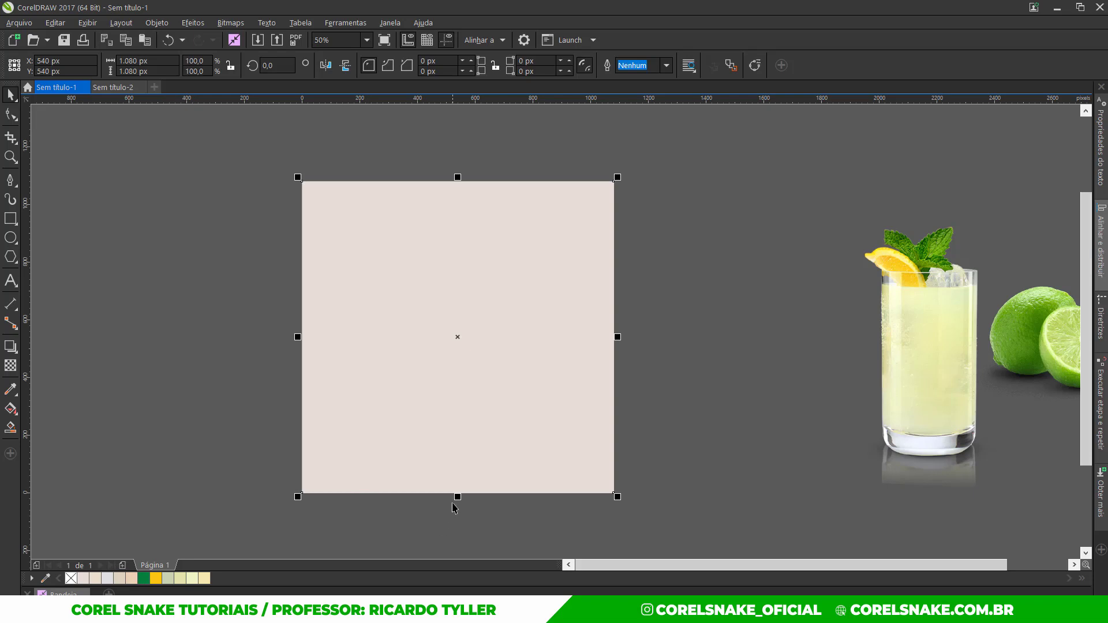
Reshape the rectangle into a thin peach strip along the page top, wider than the page.
mouse_move(458, 497)
mouse_down()
mouse_move(482, 310)
mouse_move(511, 192)
mouse_up()
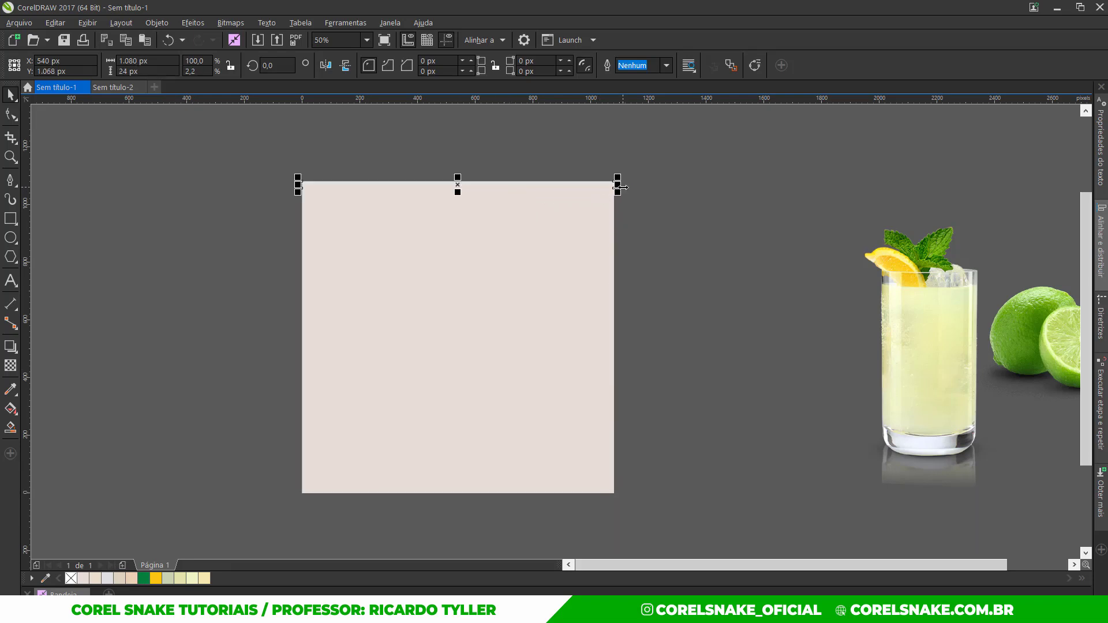
drag(618, 187, 640, 186)
click(130, 576)
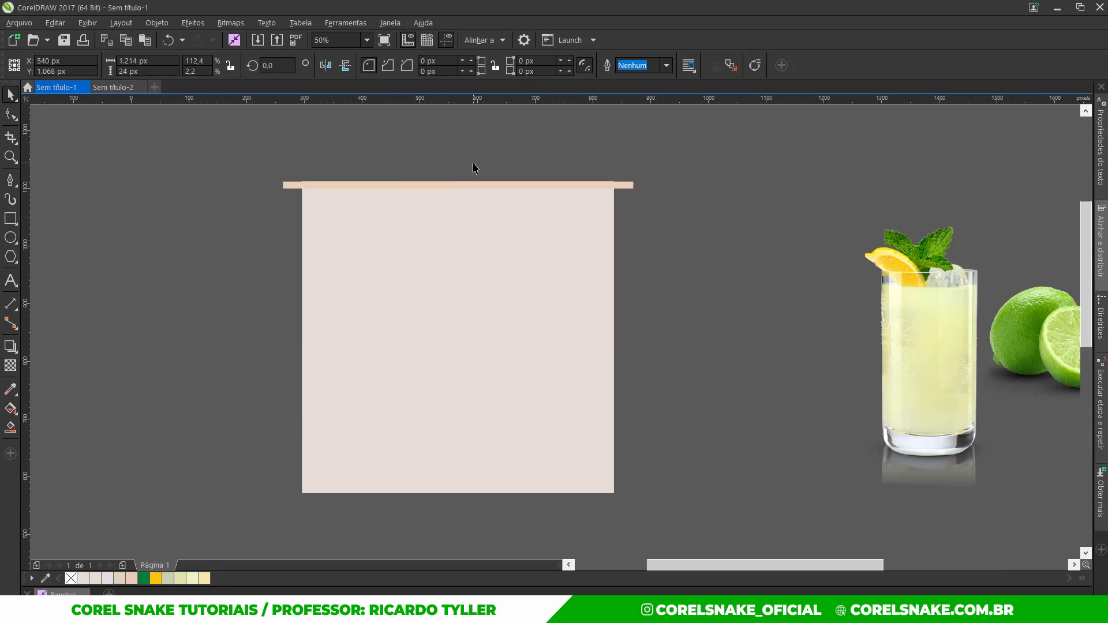
scroll(474, 171, up, 2)
scroll(452, 220, down, 2)
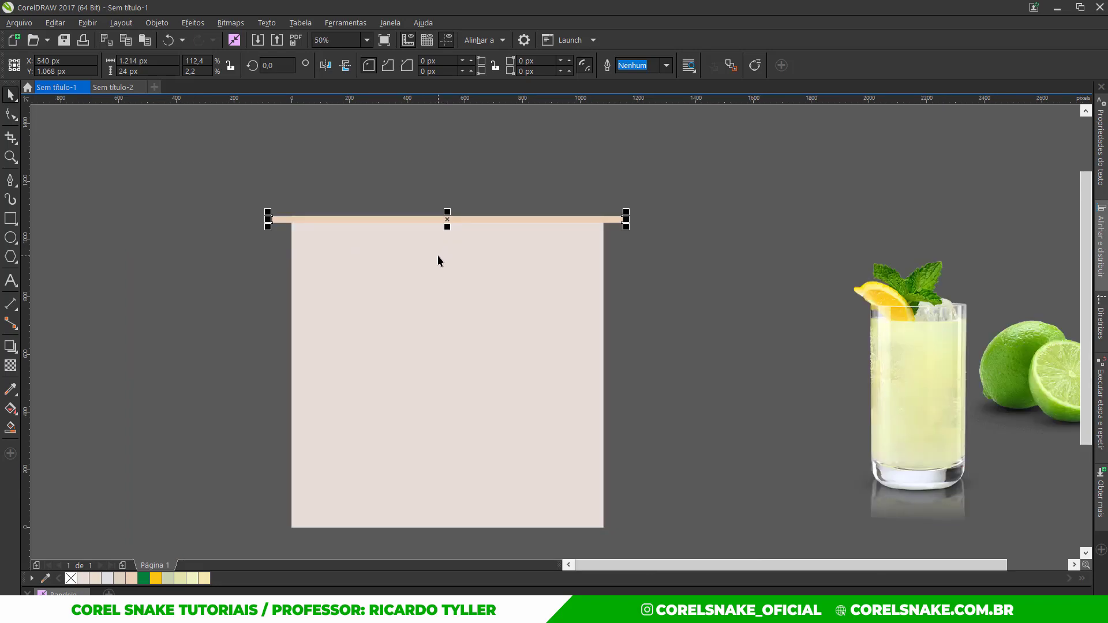
scroll(438, 256, down, 1)
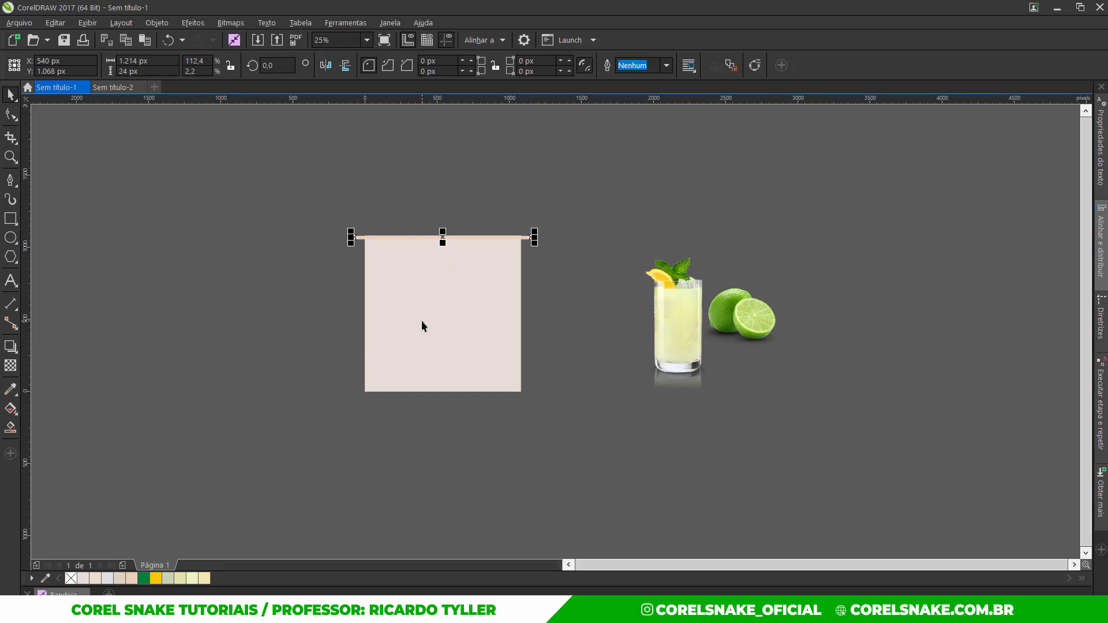
scroll(430, 254, up, 1)
scroll(438, 196, up, 2)
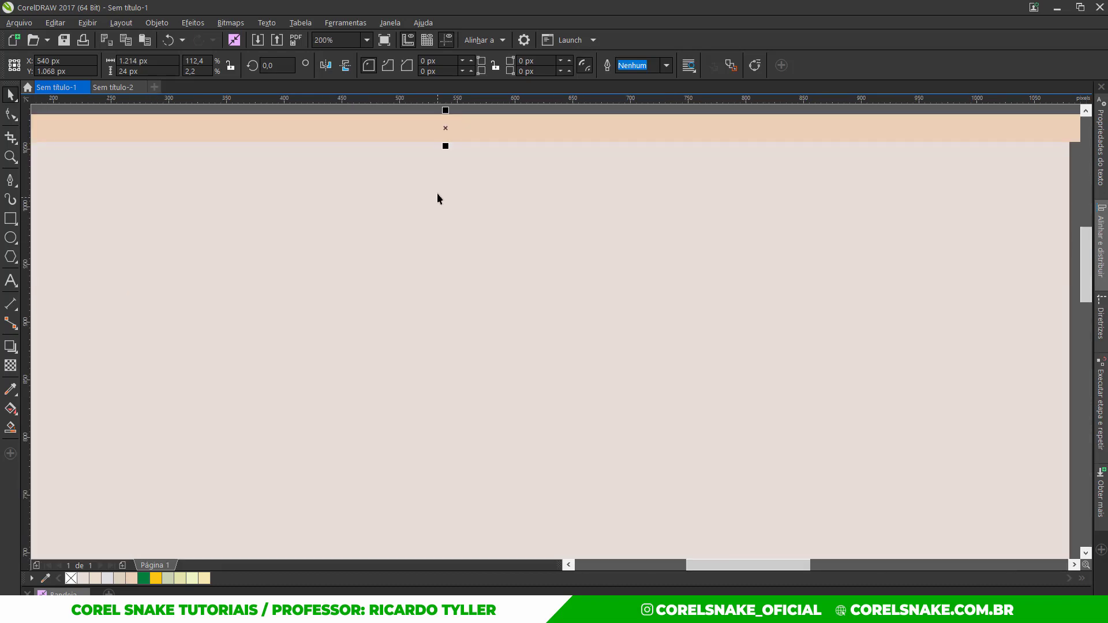
scroll(439, 306, down, 1)
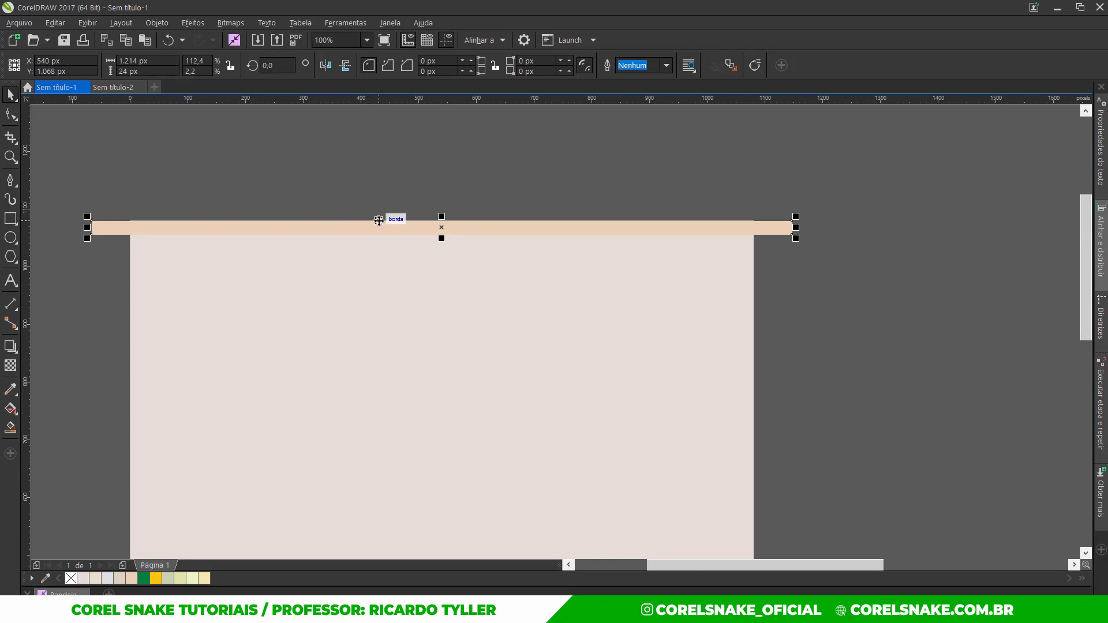
Place copies of the peach strip one step below the original.
drag(378, 221, 379, 235)
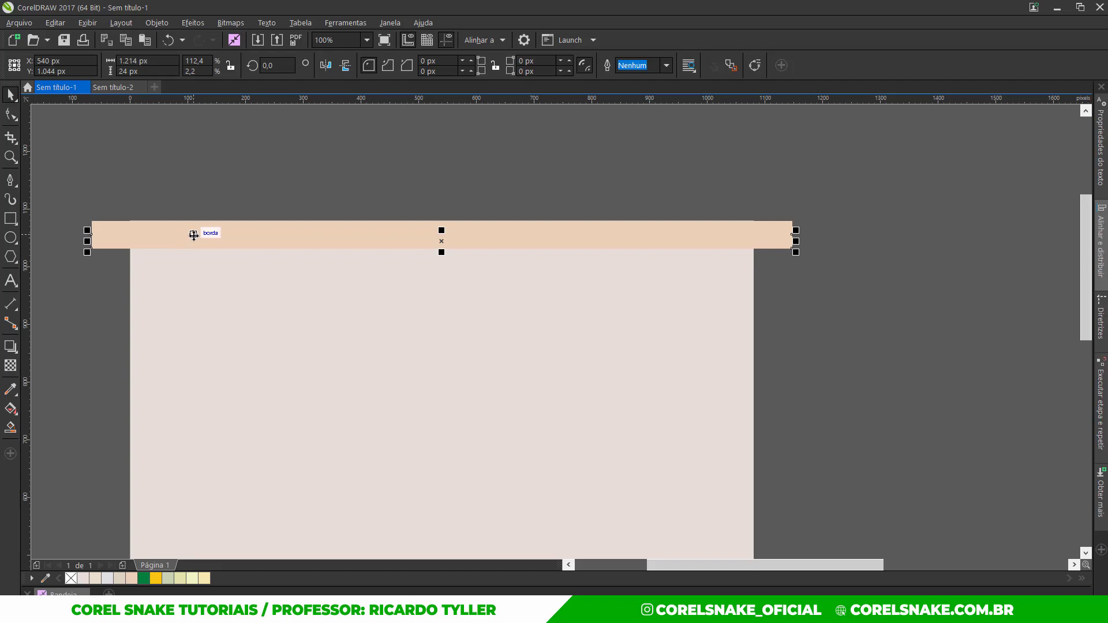
click(143, 211)
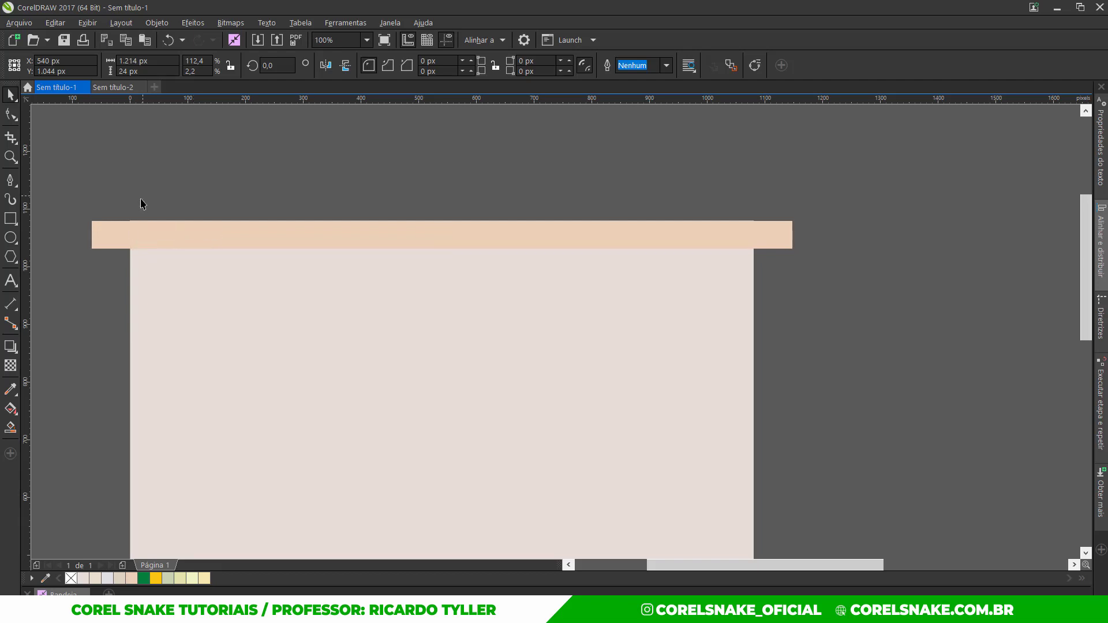
click(110, 242)
key(Escape)
click(110, 226)
drag(144, 220, 142, 249)
Repeat the strip copy five times with Ctrl+R so stripes extend past the page bottom.
scroll(235, 249, down, 1)
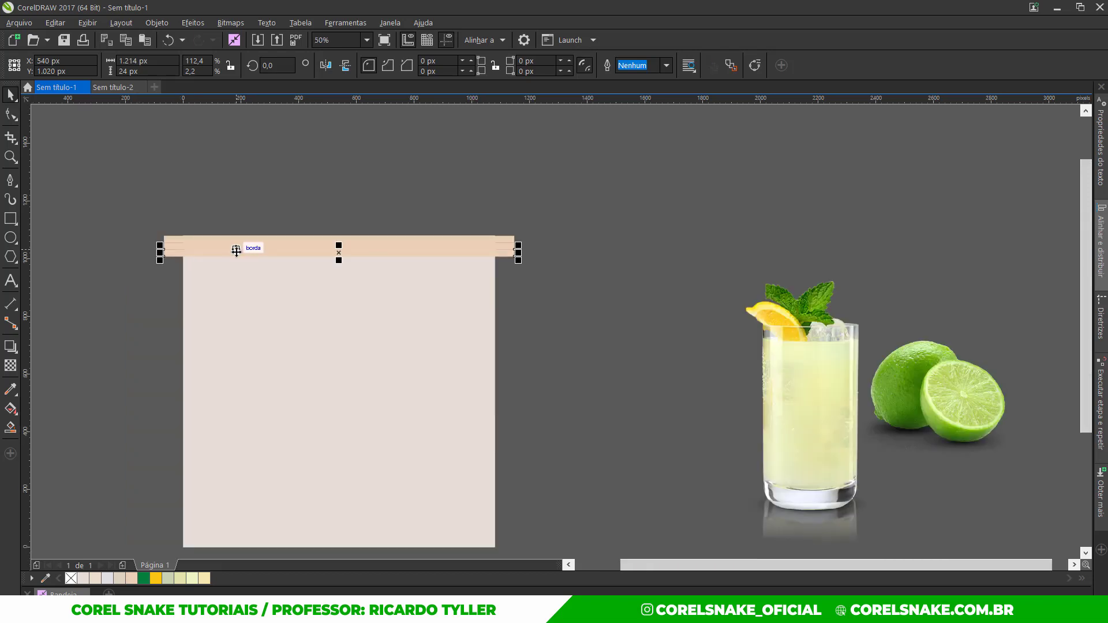
key(ctrl+r)
key(ctrl+r)
key(ctrl+r)
key(ctrl+r)
key(ctrl+r)
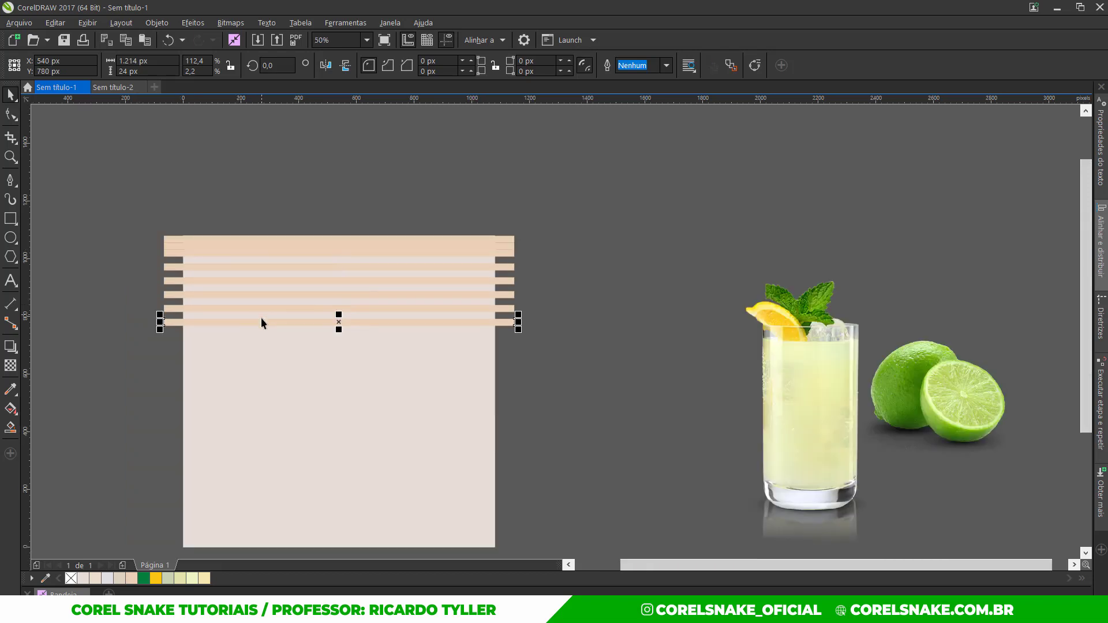
key(ctrl+r)
key(ctrl+r)
key(ctrl+r)
key(ctrl+r)
key(ctrl+r)
key(ctrl+r)
key(ctrl+r)
key(ctrl+r)
key(ctrl+r)
key(ctrl+r)
key(ctrl+r)
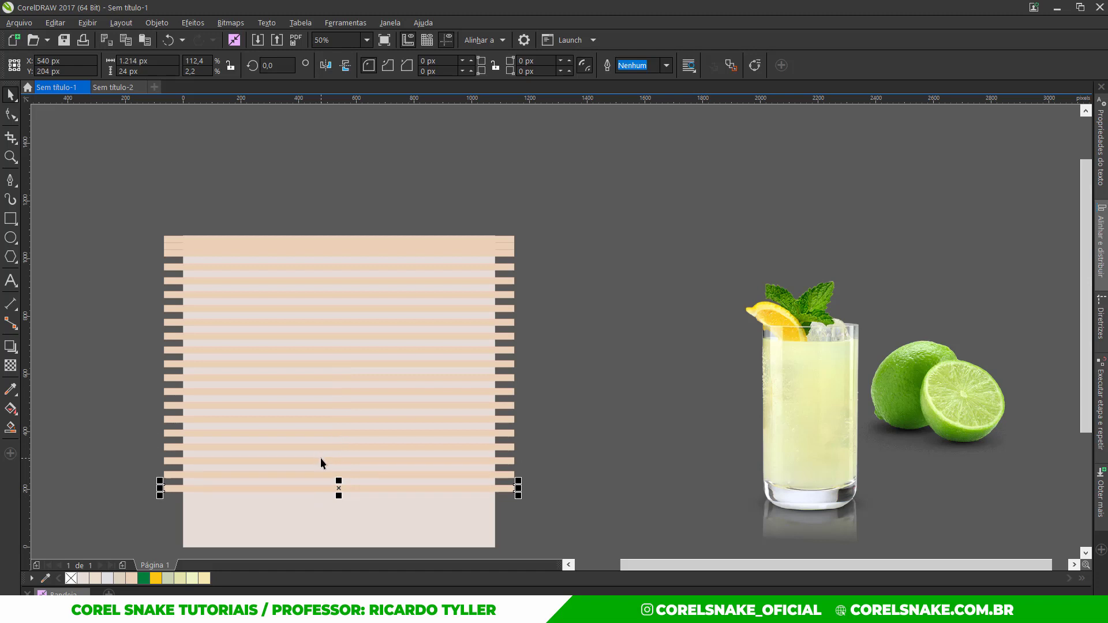
key(ctrl+r)
key(ctrl+r)
key(ctrl+r)
key(ctrl+r)
key(ctrl+r)
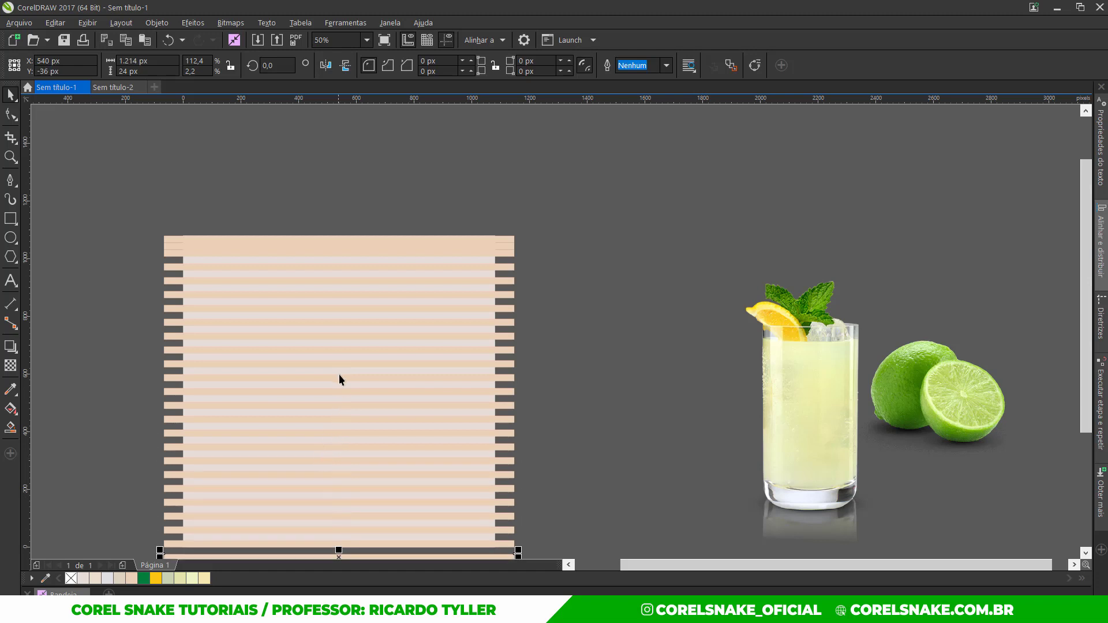
scroll(338, 374, down, 1)
key(ctrl+r)
key(ctrl+r)
key(ctrl+r)
key(ctrl+r)
key(ctrl+r)
key(ctrl+r)
key(ctrl+r)
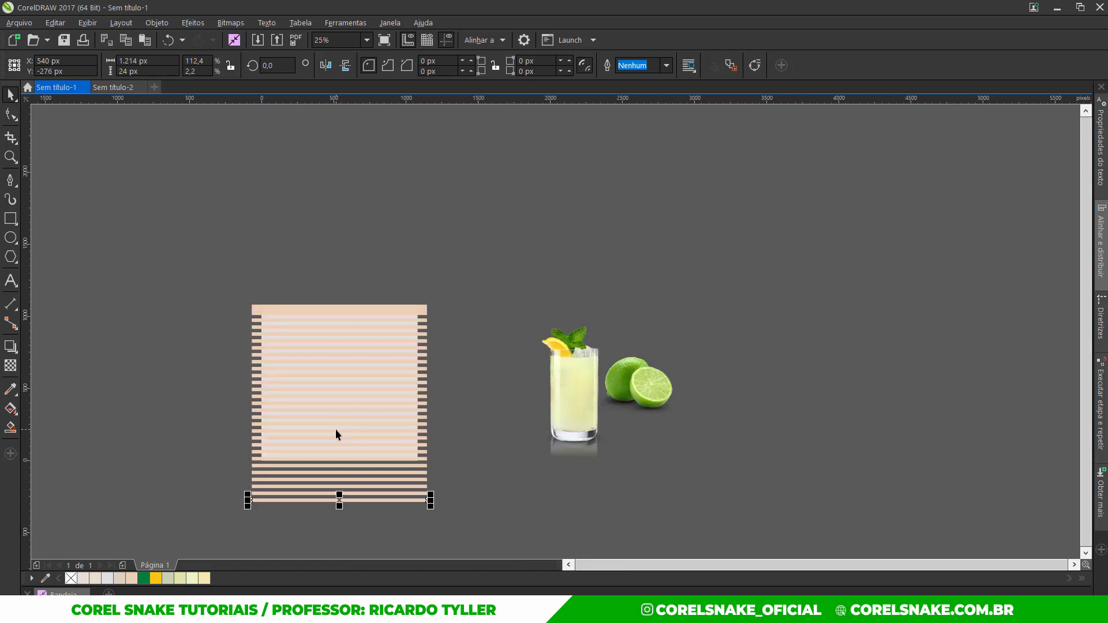
key(ctrl+r)
key(ctrl+r)
key(ctrl+r)
key(ctrl+r)
key(ctrl+r)
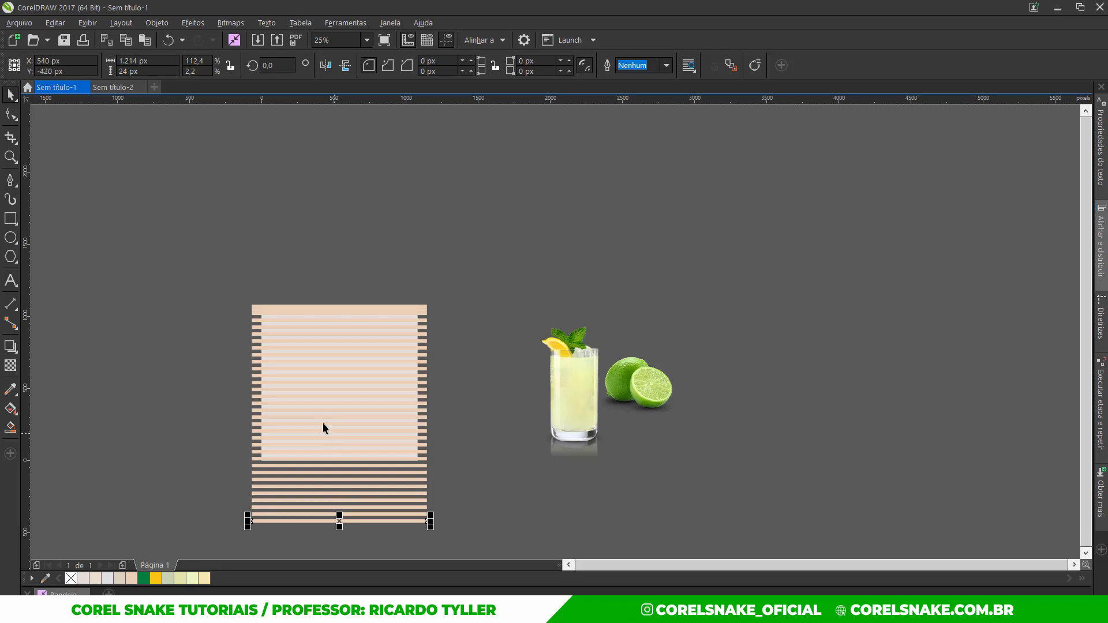
scroll(262, 307, up, 3)
scroll(220, 319, up, 2)
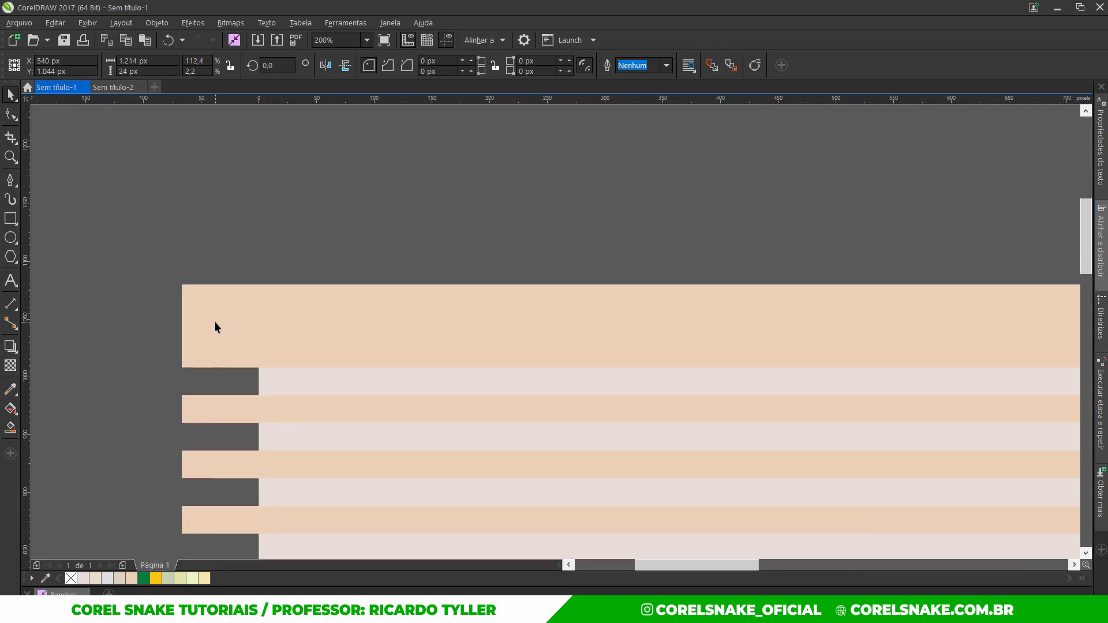
scroll(215, 321, down, 3)
scroll(190, 312, down, 2)
click(154, 307)
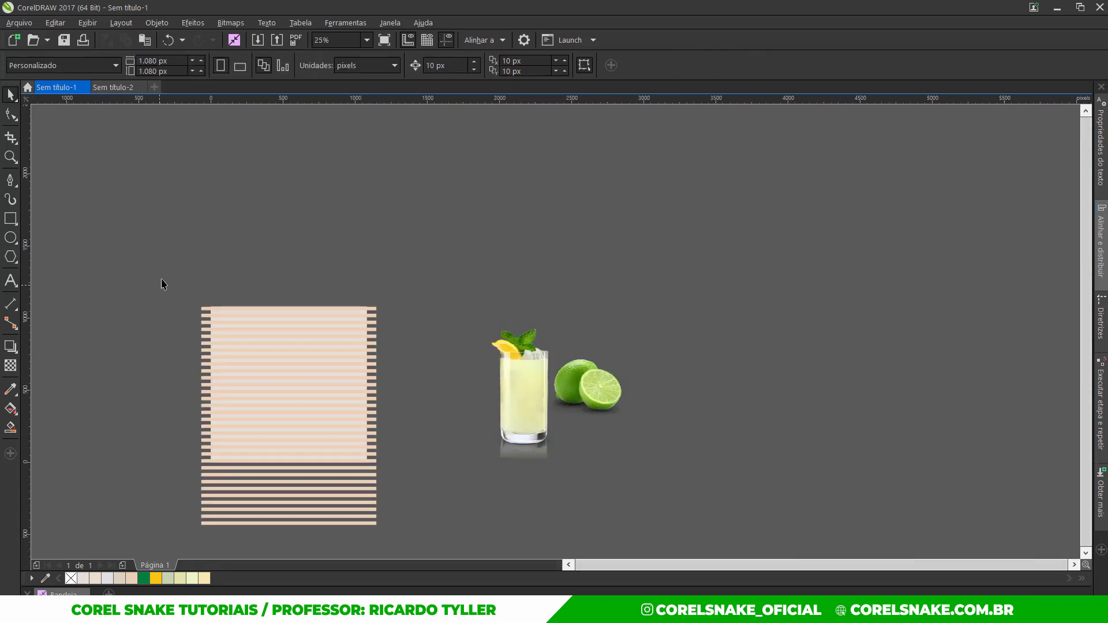
Select the horizontal stripe block and stretch it much wider.
drag(162, 284, 388, 535)
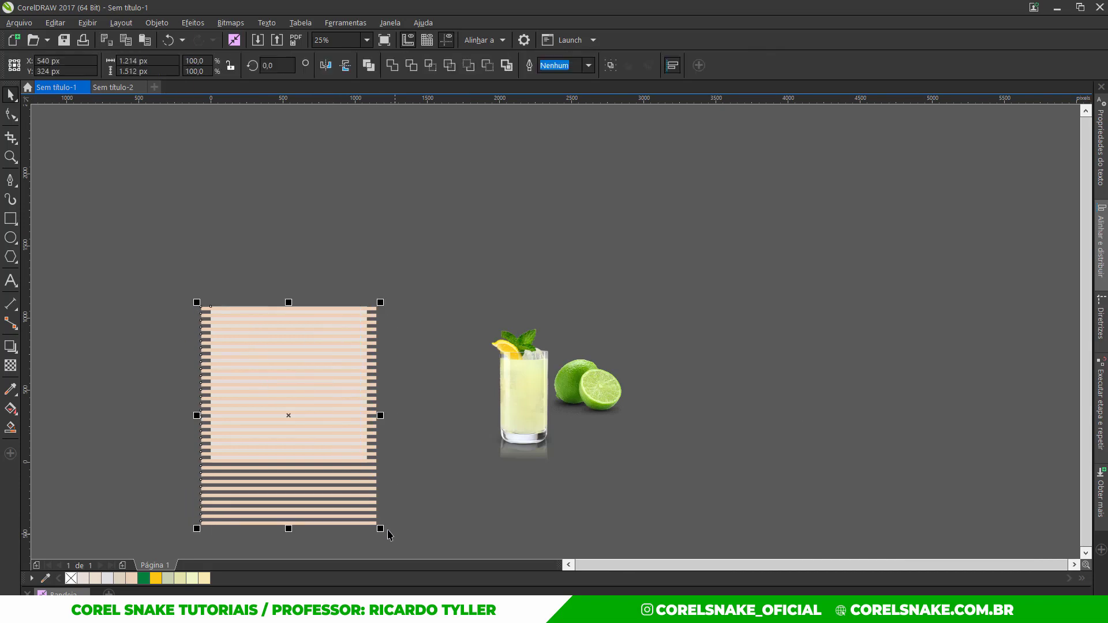
scroll(223, 360, up, 2)
scroll(208, 225, down, 2)
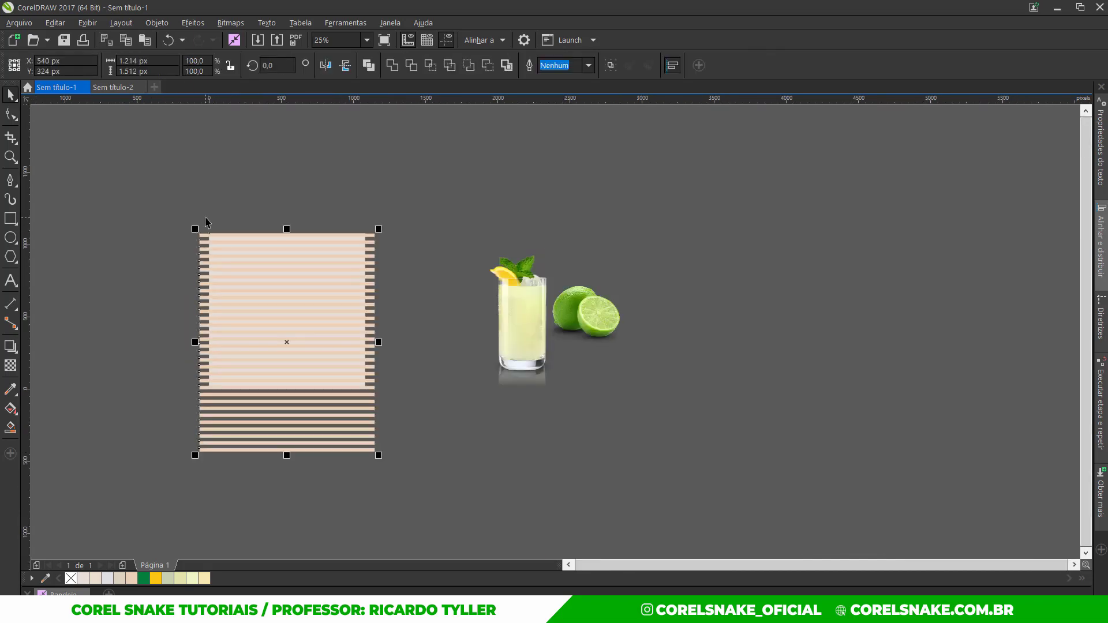
mouse_move(201, 204)
mouse_down()
mouse_move(360, 406)
mouse_move(373, 405)
mouse_up()
drag(379, 342, 461, 343)
Rotate a copy of the stripes 90° to vertical and select both blocks.
click(417, 319)
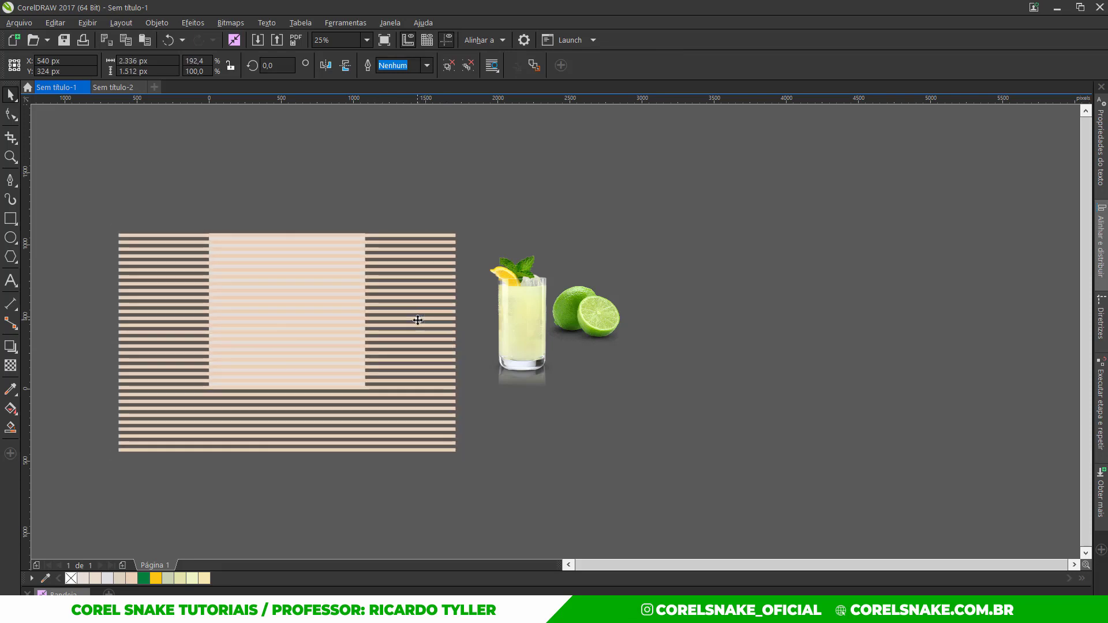
mouse_move(462, 231)
mouse_down()
mouse_move(433, 351)
mouse_move(311, 442)
mouse_move(295, 482)
mouse_move(360, 471)
mouse_up()
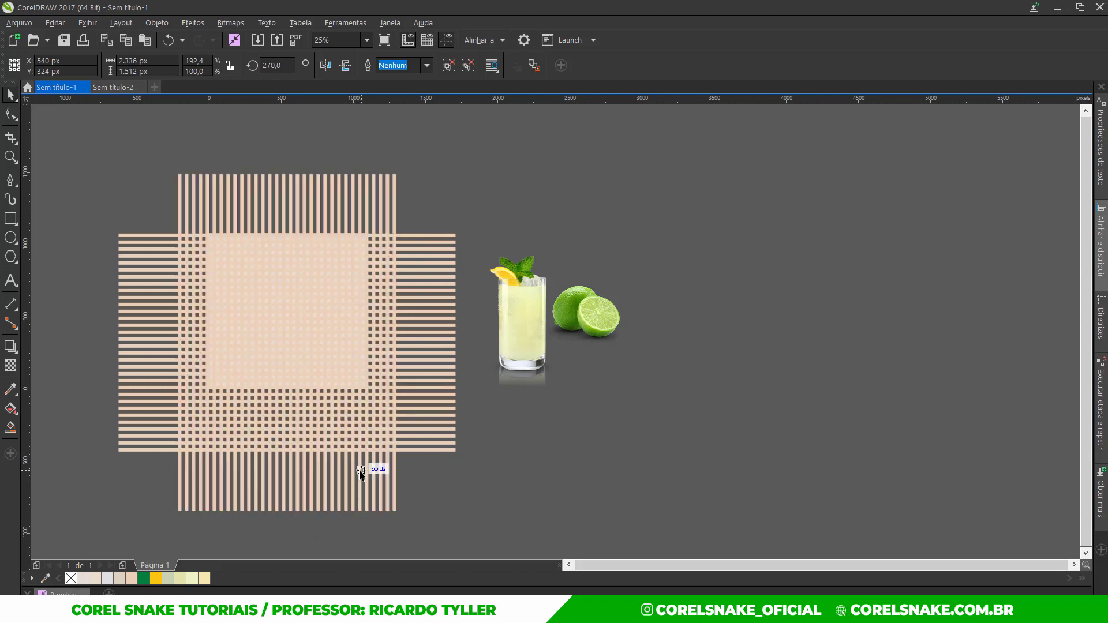
shift+click(434, 237)
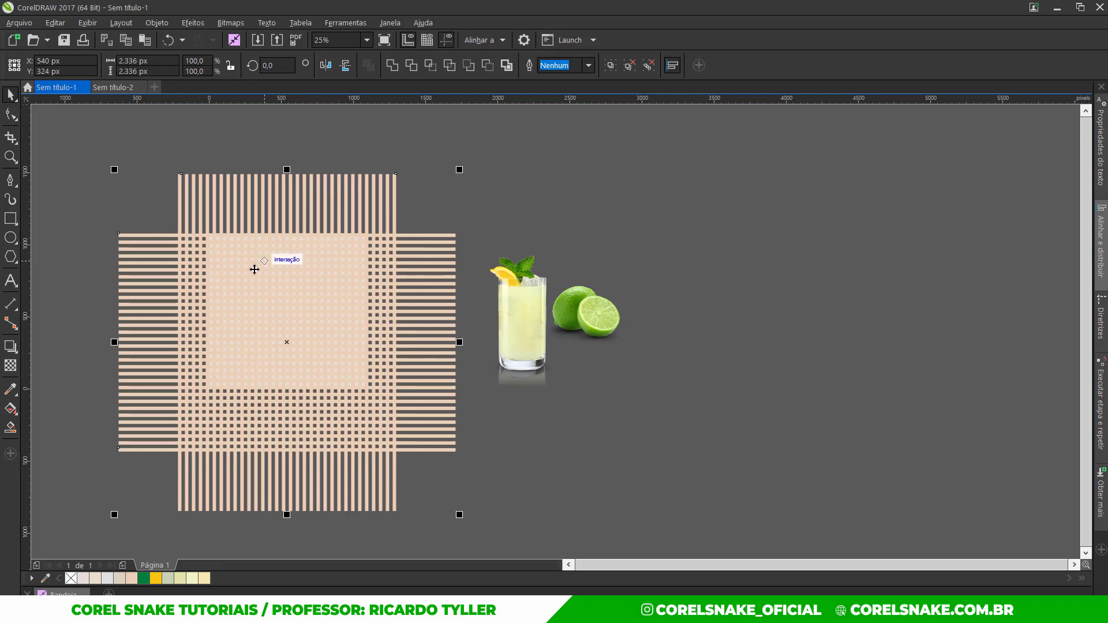
Apply 50% uniform transparency to both stripe blocks.
scroll(257, 268, up, 2)
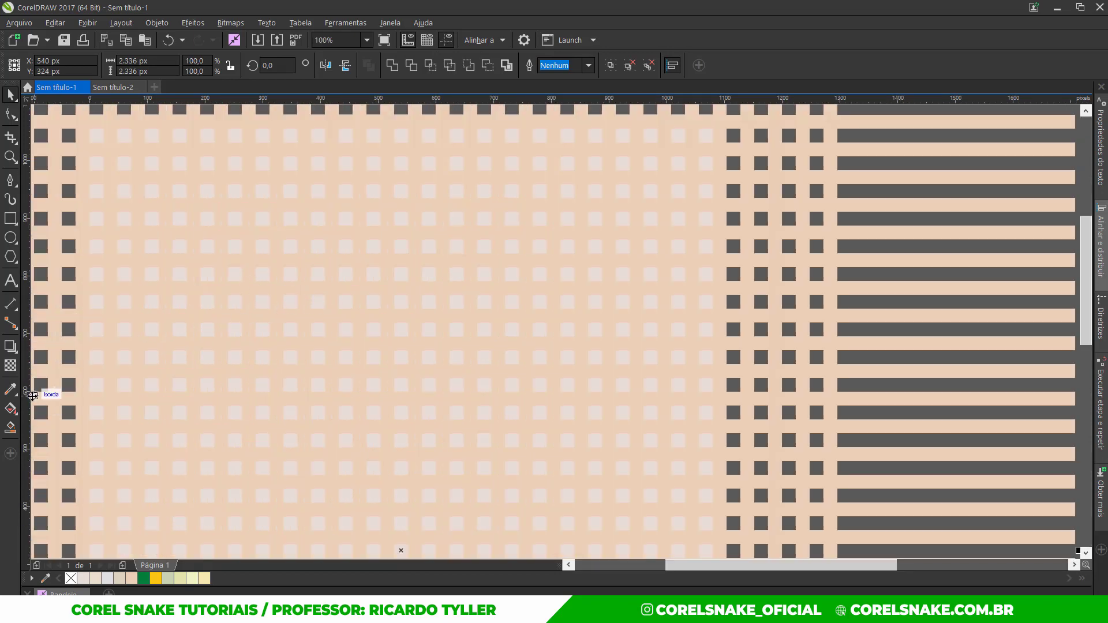
click(14, 370)
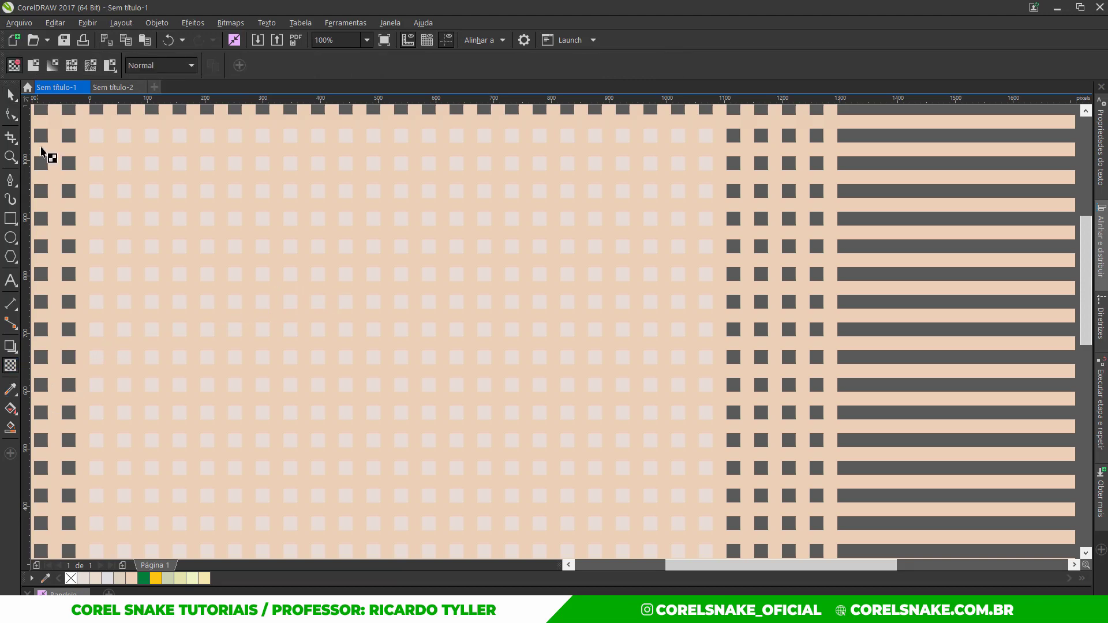
click(33, 65)
scroll(346, 333, down, 1)
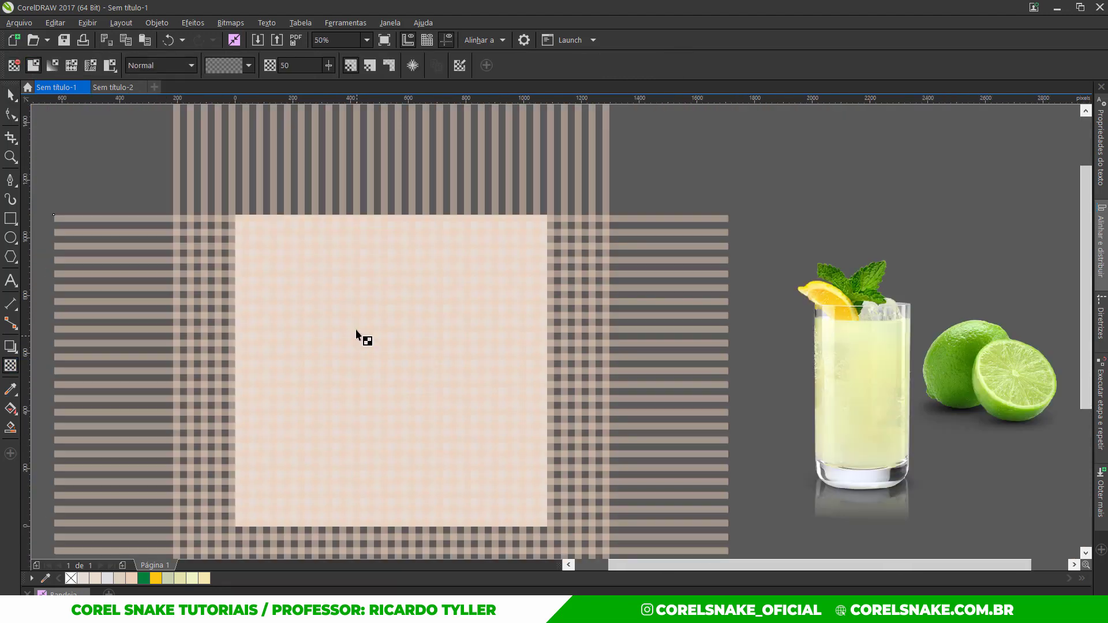
scroll(355, 315, up, 2)
scroll(353, 313, down, 3)
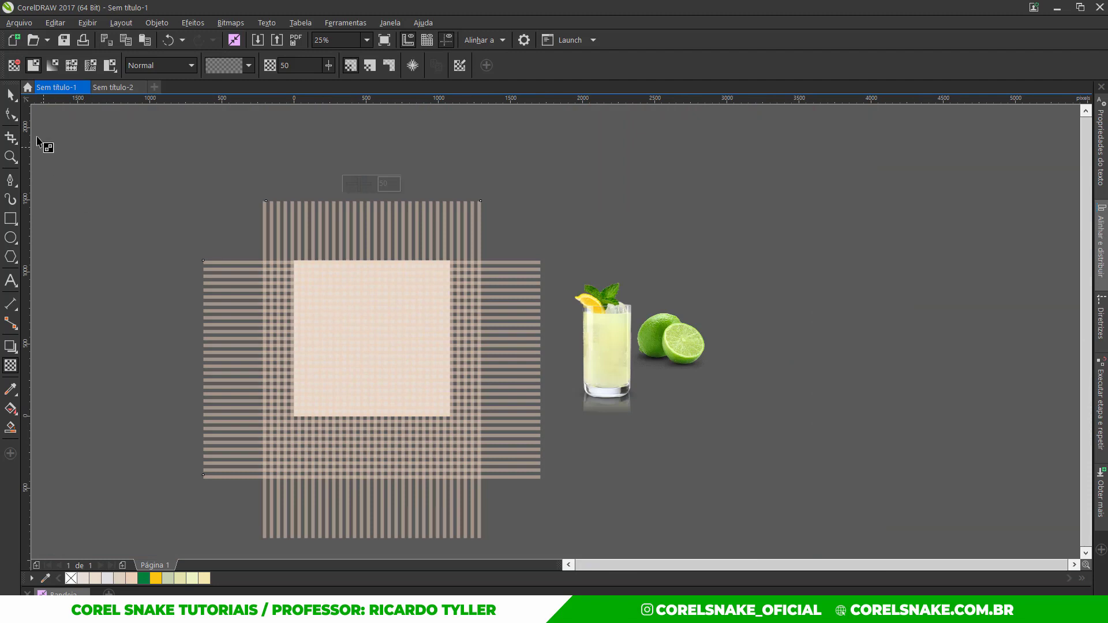
click(11, 94)
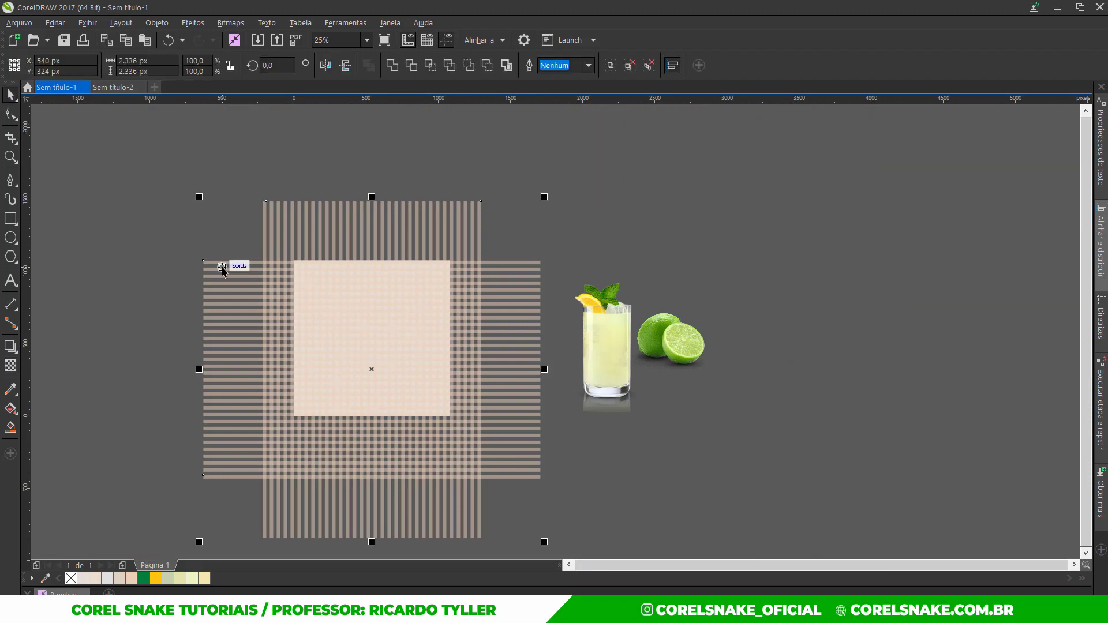
Group the stripes and PowerClip them inside the central beige square.
key(ctrl+g)
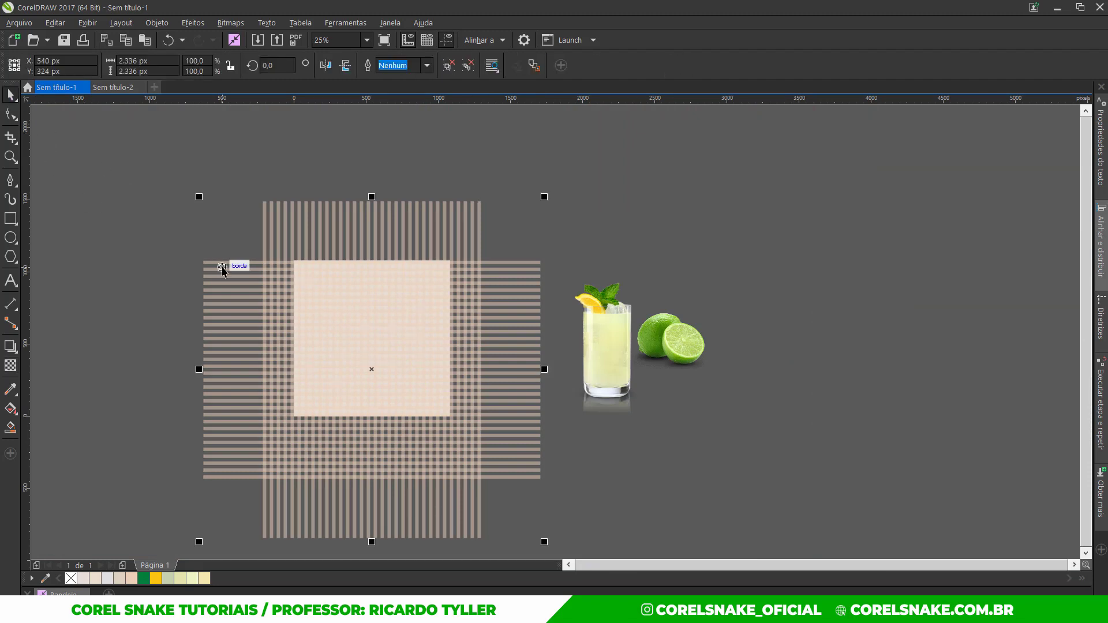
scroll(257, 351, up, 1)
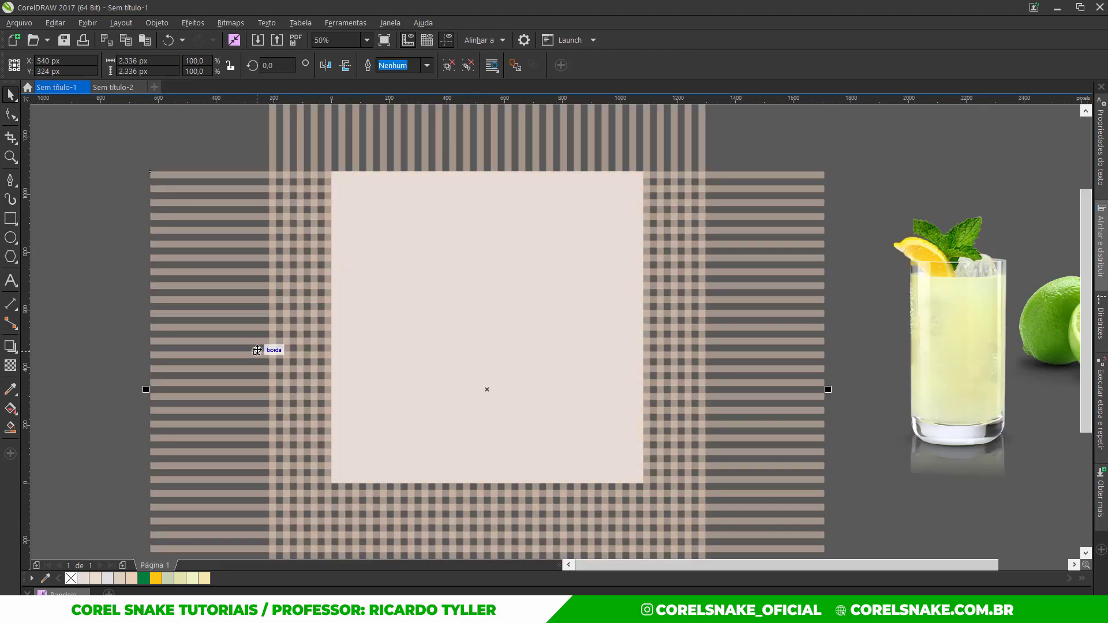
right_click(204, 328)
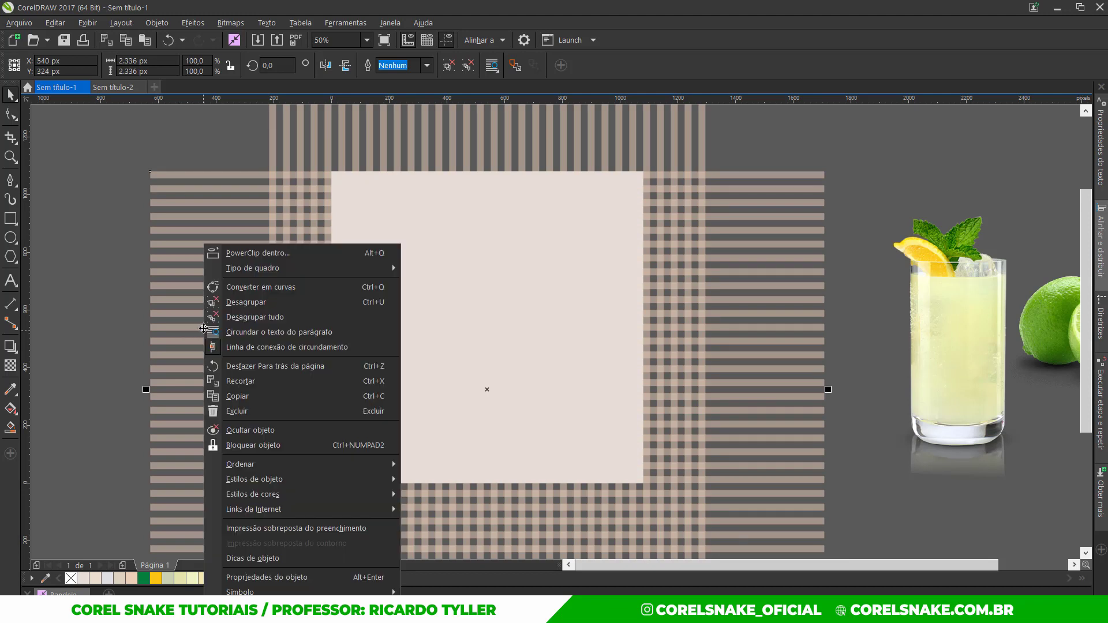
click(258, 253)
click(372, 255)
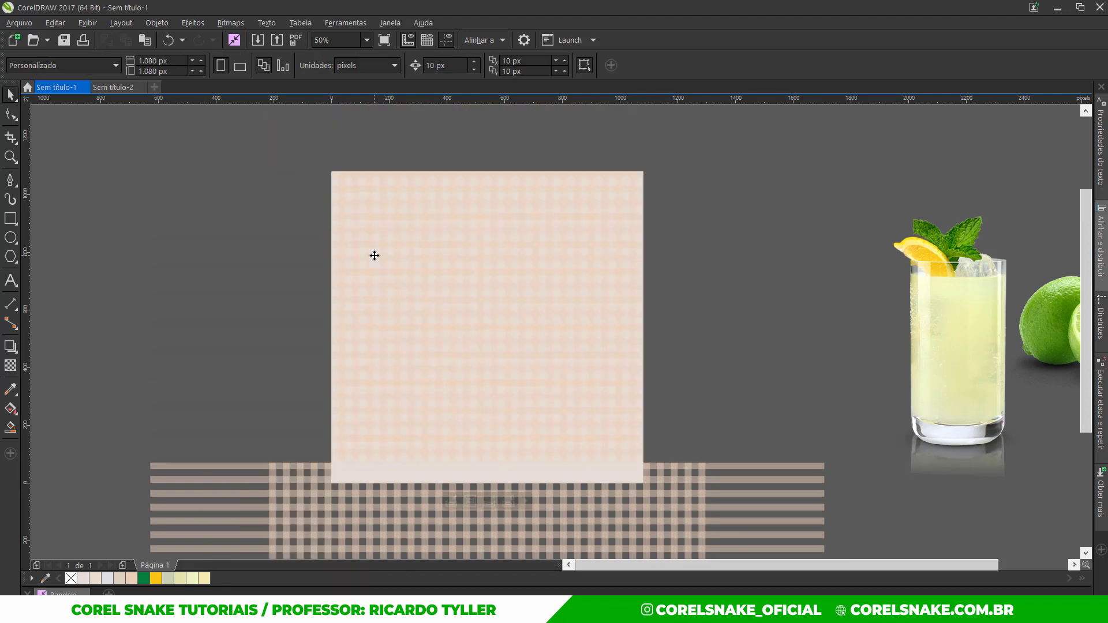
click(678, 383)
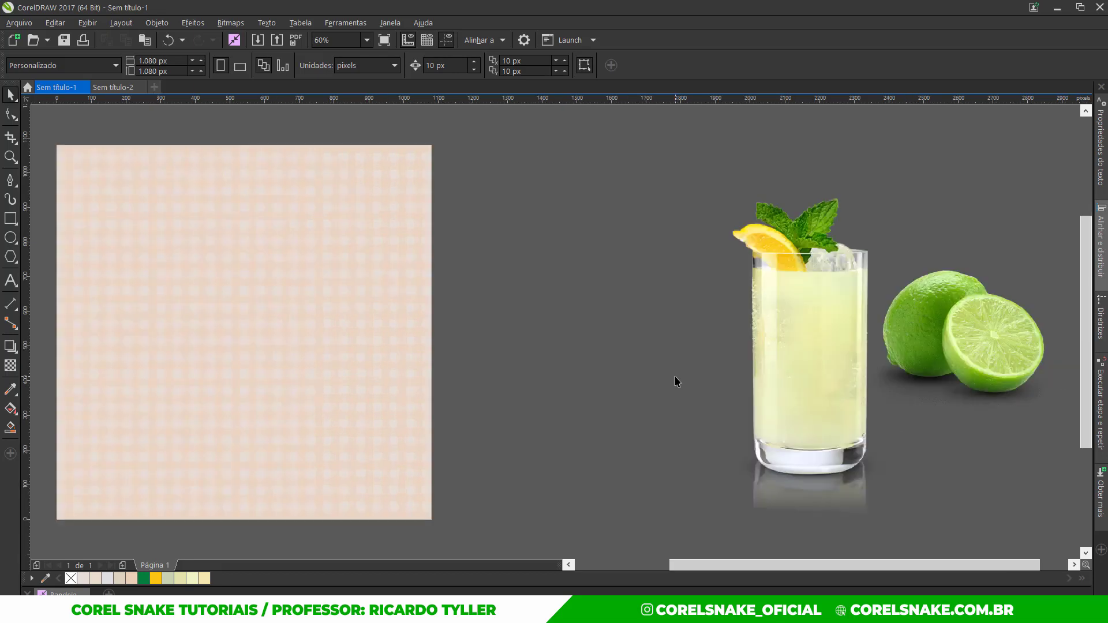
key(F4)
Draw a dark green bar across the page bottom and place the lemonade glass at left.
click(10, 219)
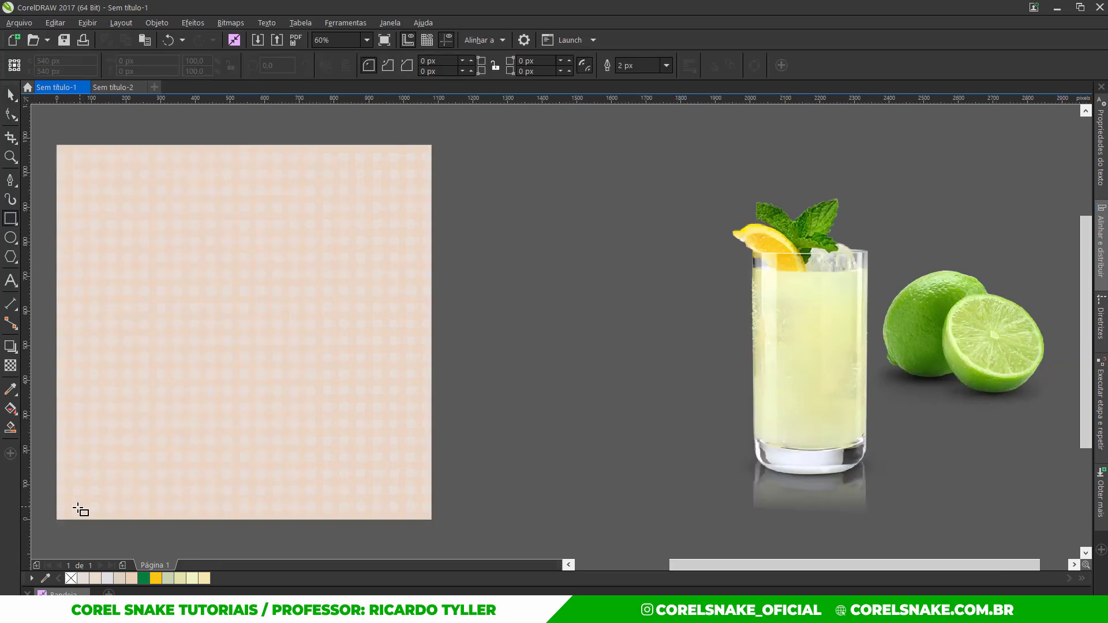
drag(56, 519, 432, 485)
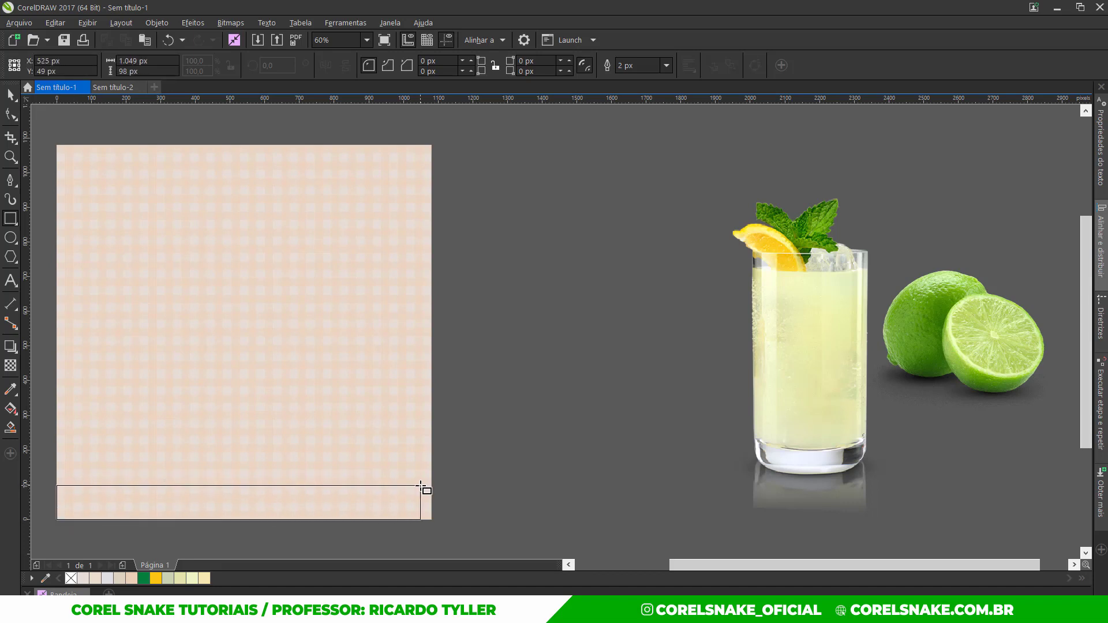
key(space)
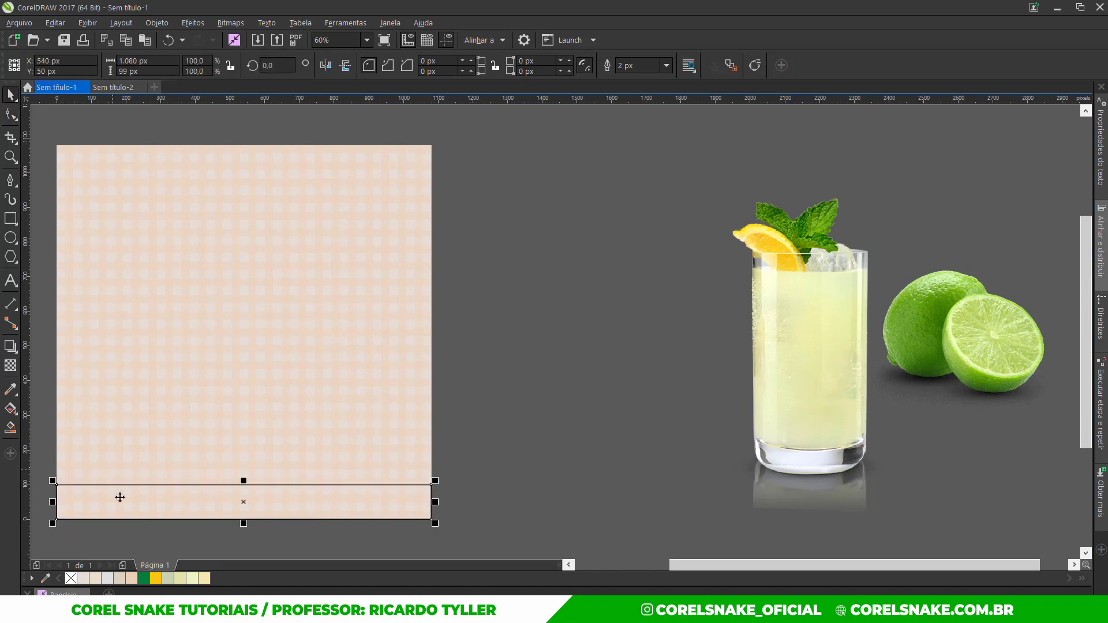
click(144, 580)
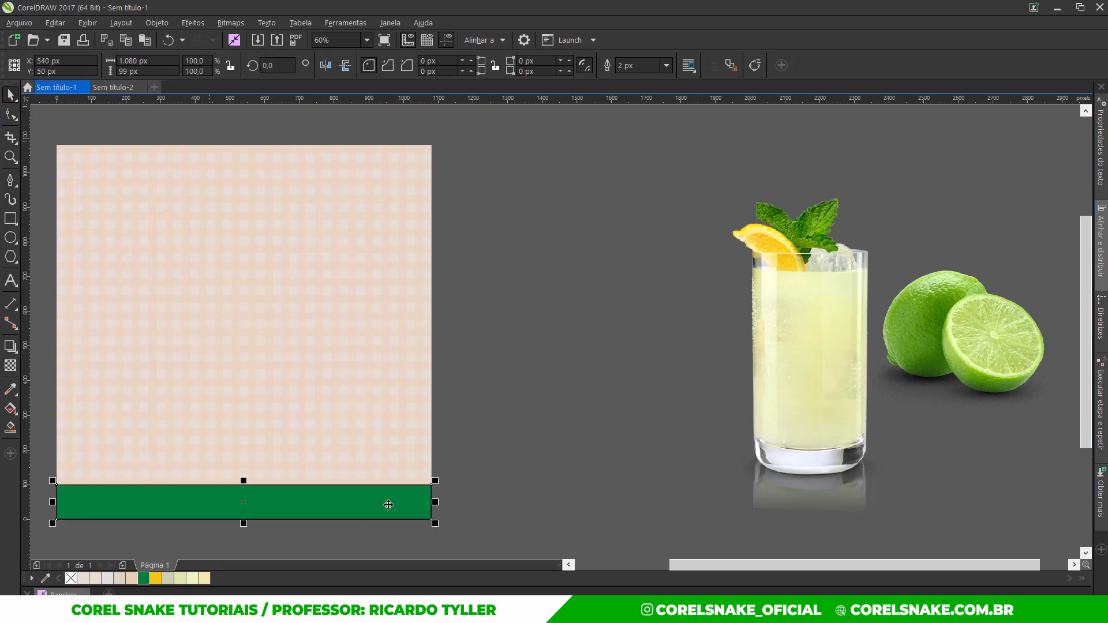
mouse_move(821, 314)
mouse_down()
mouse_move(173, 384)
mouse_move(162, 413)
mouse_move(156, 395)
mouse_up()
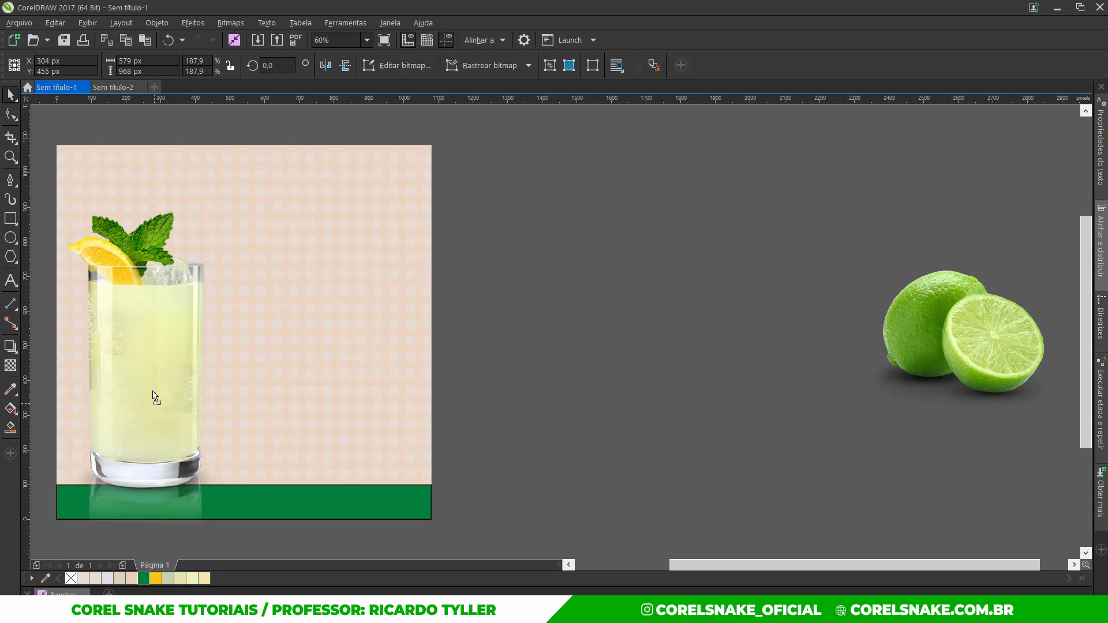
Bring the limes onto the page in front of the glass, positioned at its base.
click(340, 511)
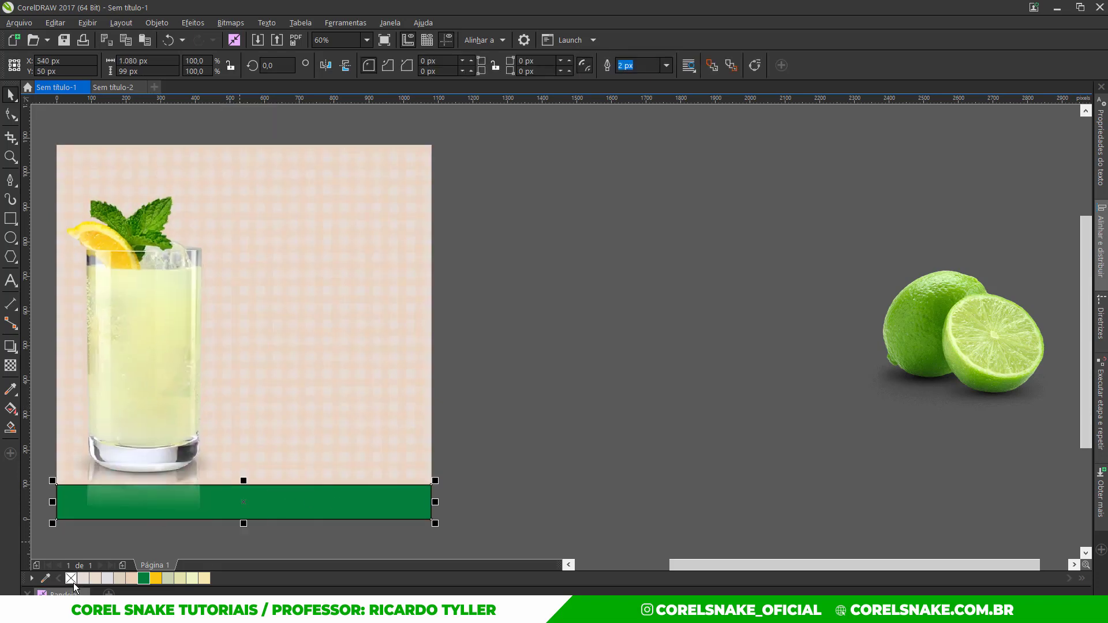
drag(967, 311, 241, 443)
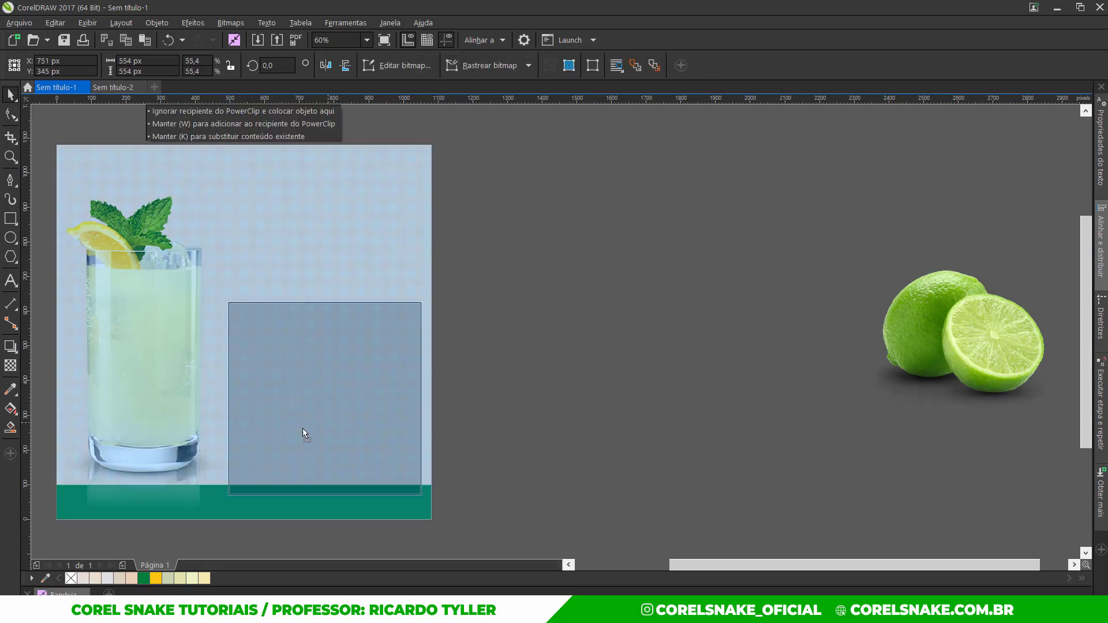
key(shift+Page_Up)
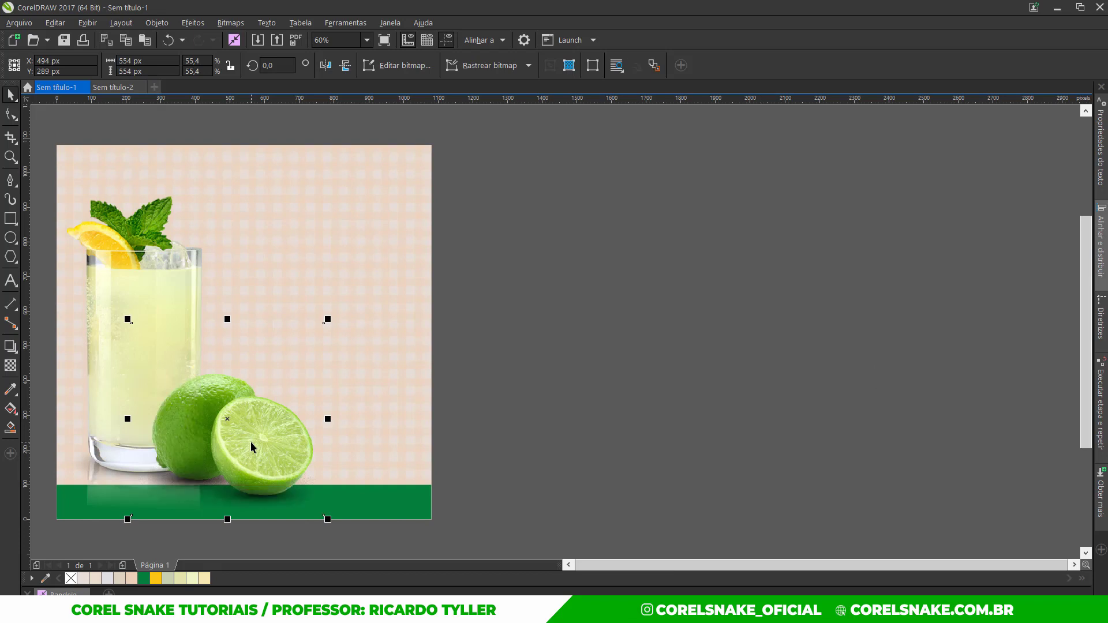
drag(250, 442, 242, 433)
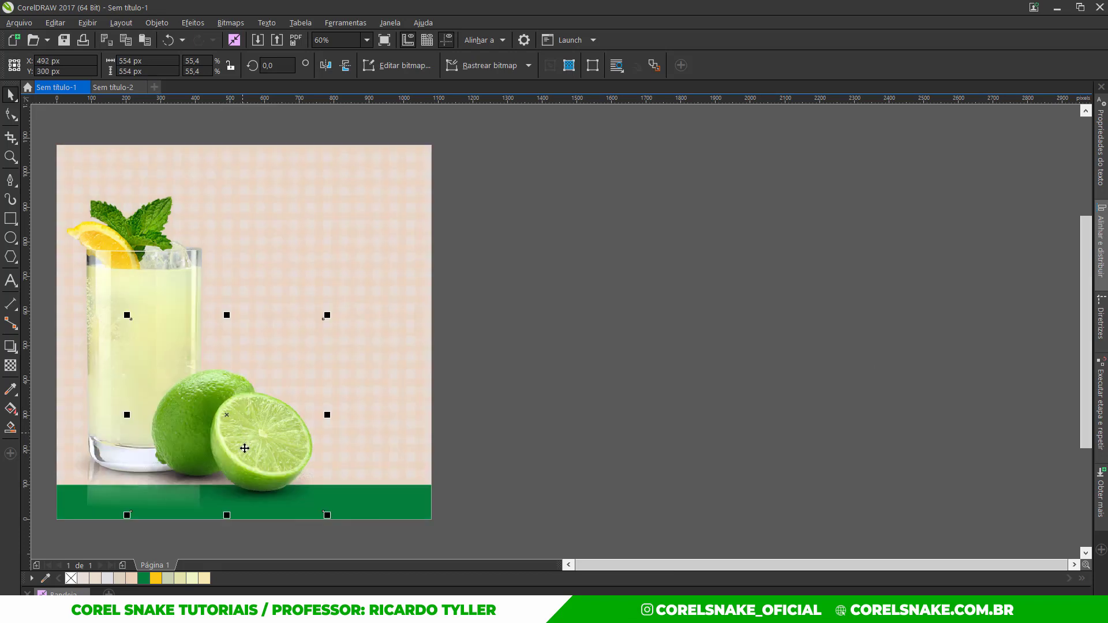
scroll(641, 366, down, 1)
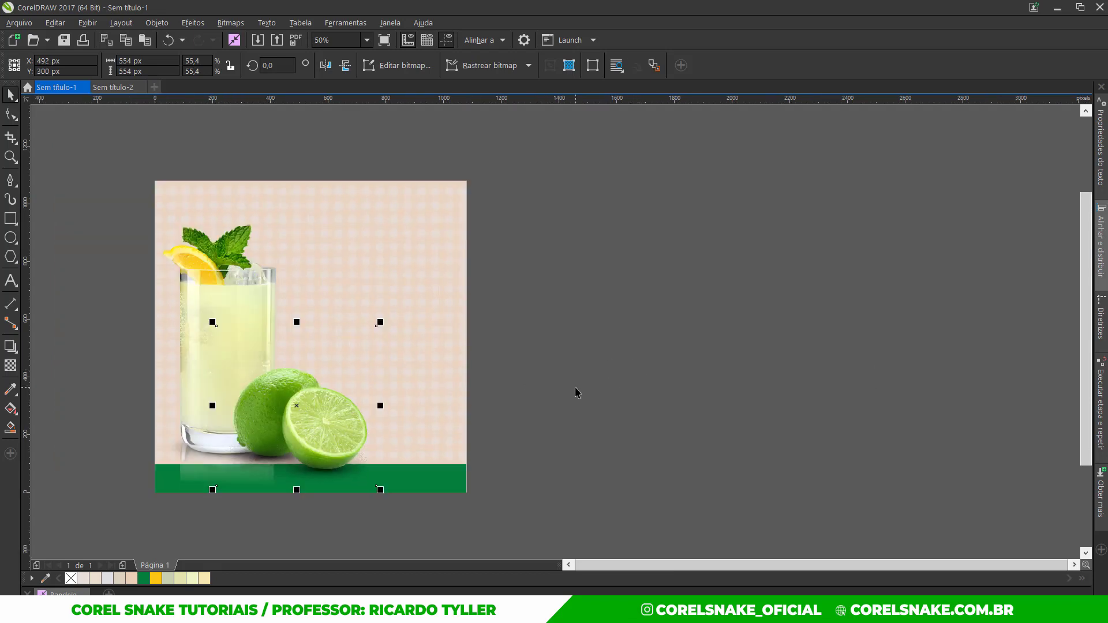
key(shift+F4)
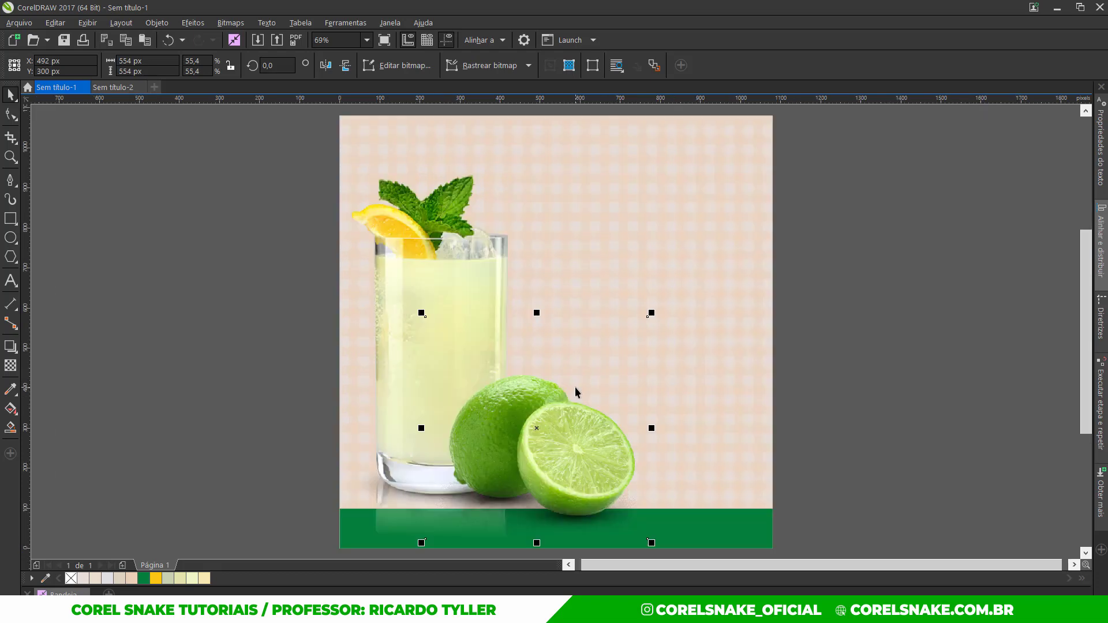
click(845, 354)
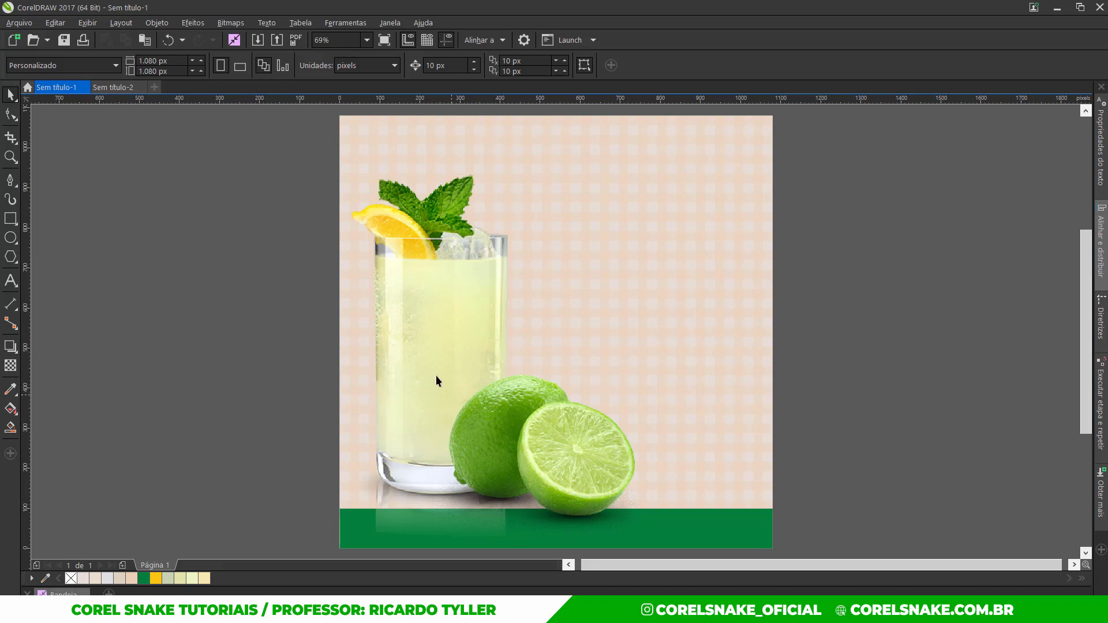
Leave a copy of the whole ad composition to the right of the page.
scroll(434, 373, down, 1)
scroll(417, 374, down, 1)
drag(342, 255, 517, 445)
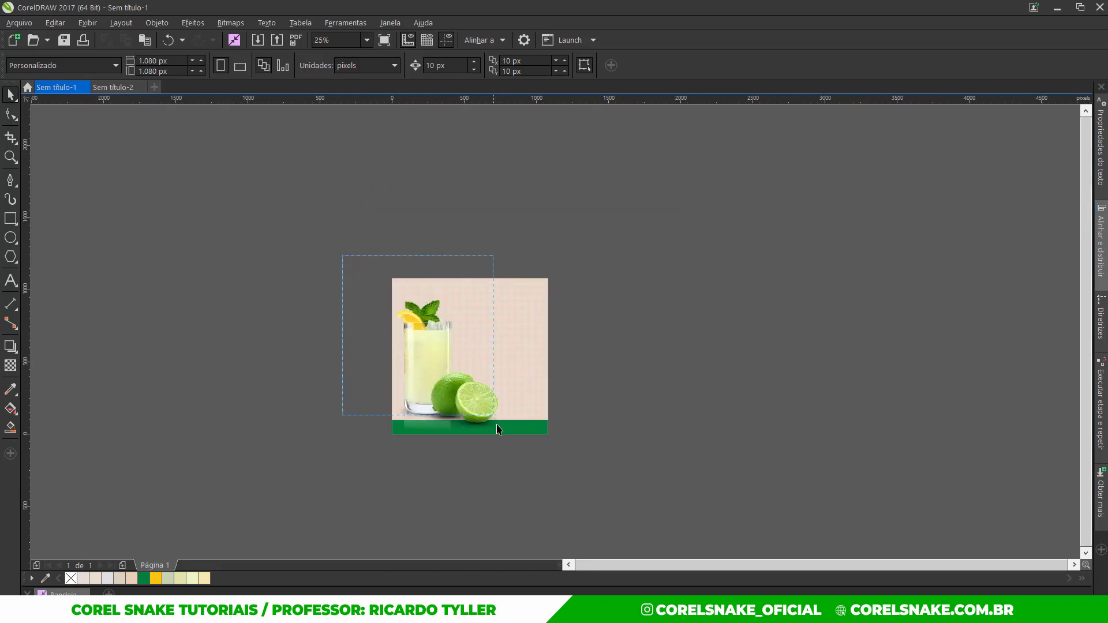
drag(289, 216, 673, 478)
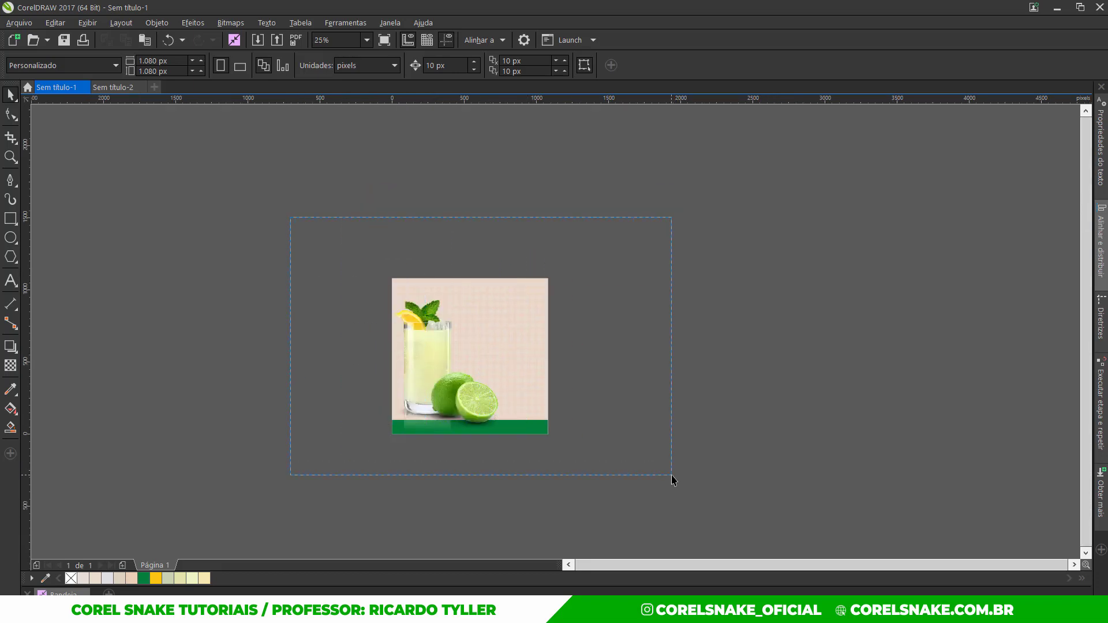
drag(457, 364, 698, 374)
right_click(698, 374)
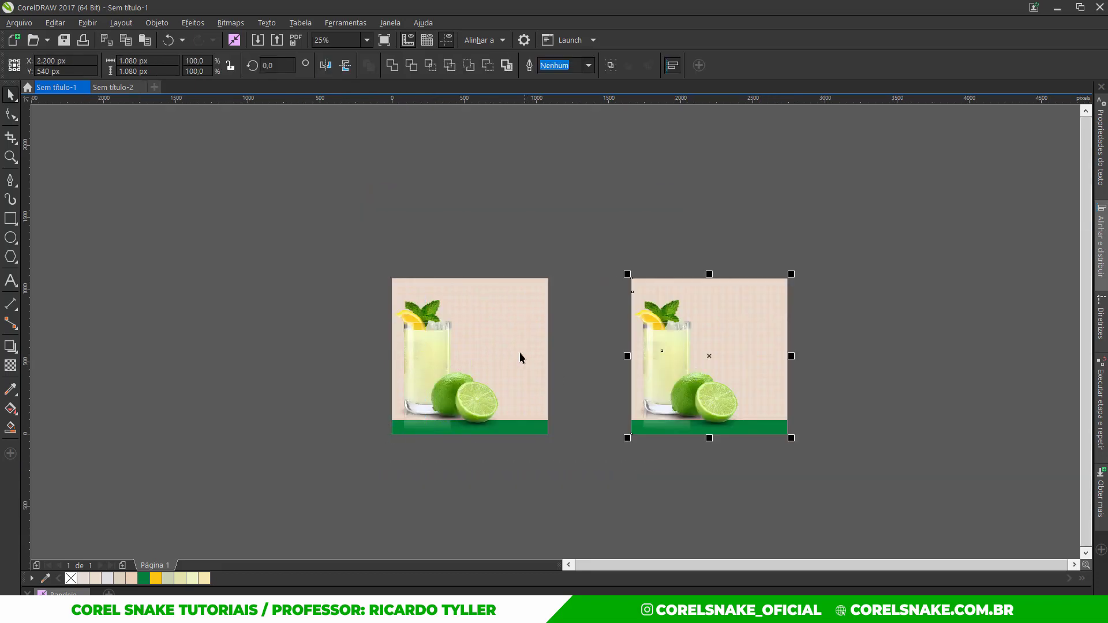
Delete the glass, limes, pink background and green bar from the original page.
click(434, 324)
key(Delete)
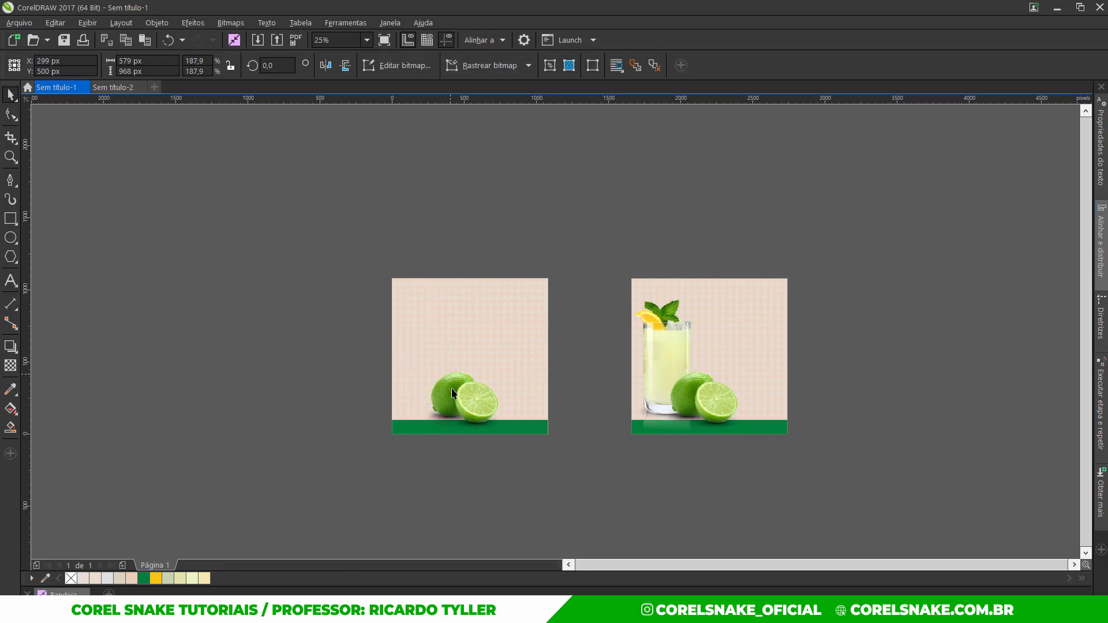
click(459, 383)
key(Delete)
click(453, 379)
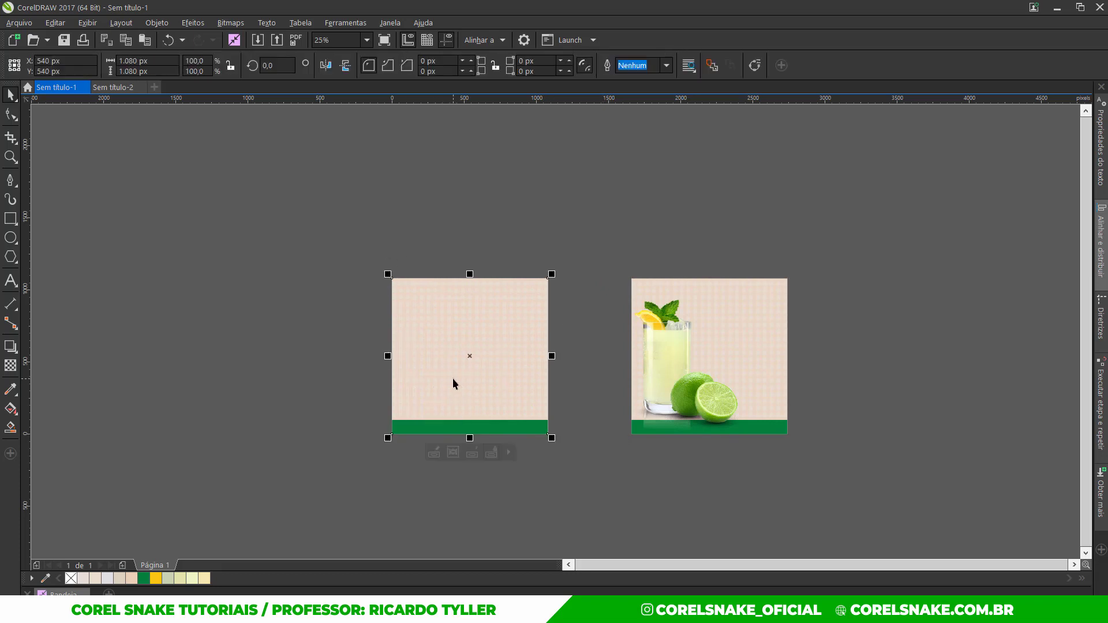
key(Delete)
click(448, 427)
key(Delete)
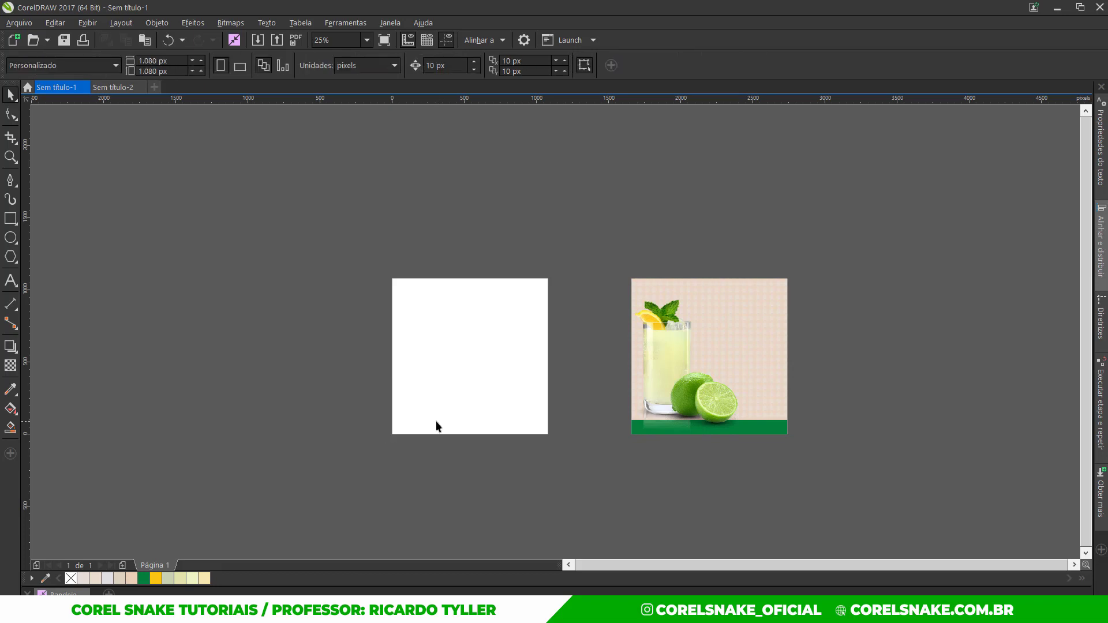
click(72, 581)
click(664, 214)
Cover the page with a light pink rectangle that has no outline.
double_click(10, 218)
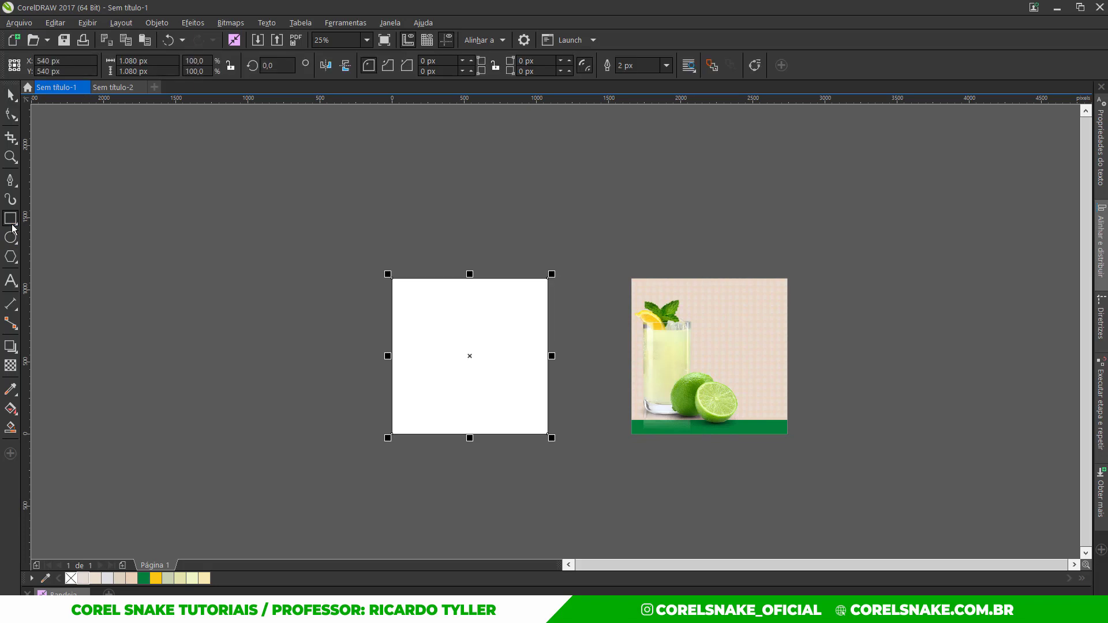
click(83, 578)
right_click(70, 578)
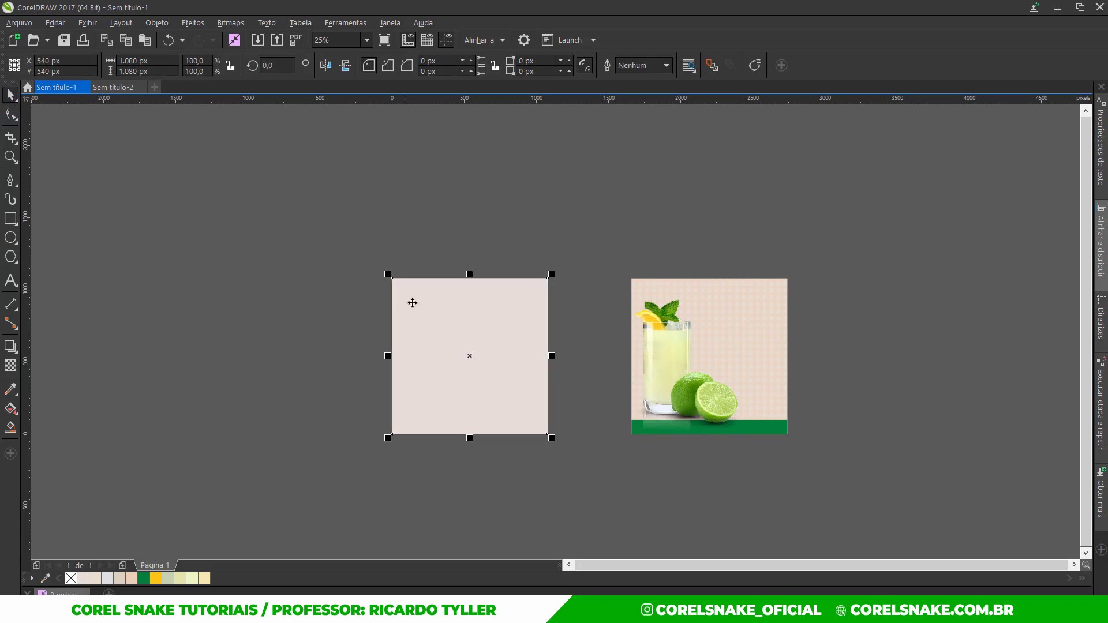
scroll(465, 331, up, 1)
Make a thin peach band along the page top, extending past both page edges.
drag(477, 548, 542, 262)
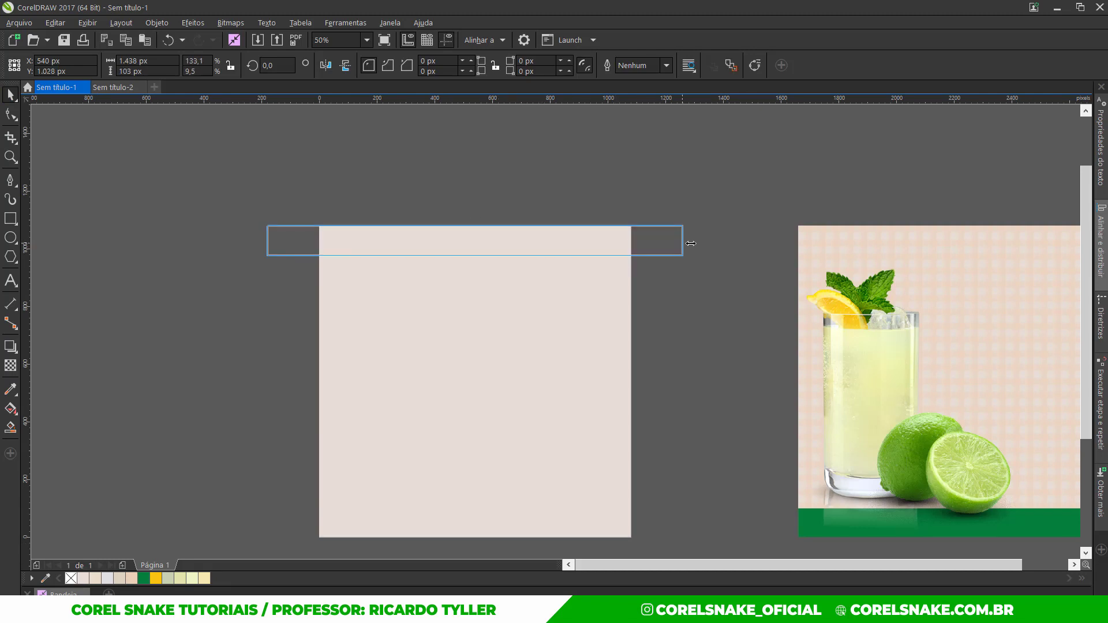
drag(637, 241, 764, 240)
click(132, 578)
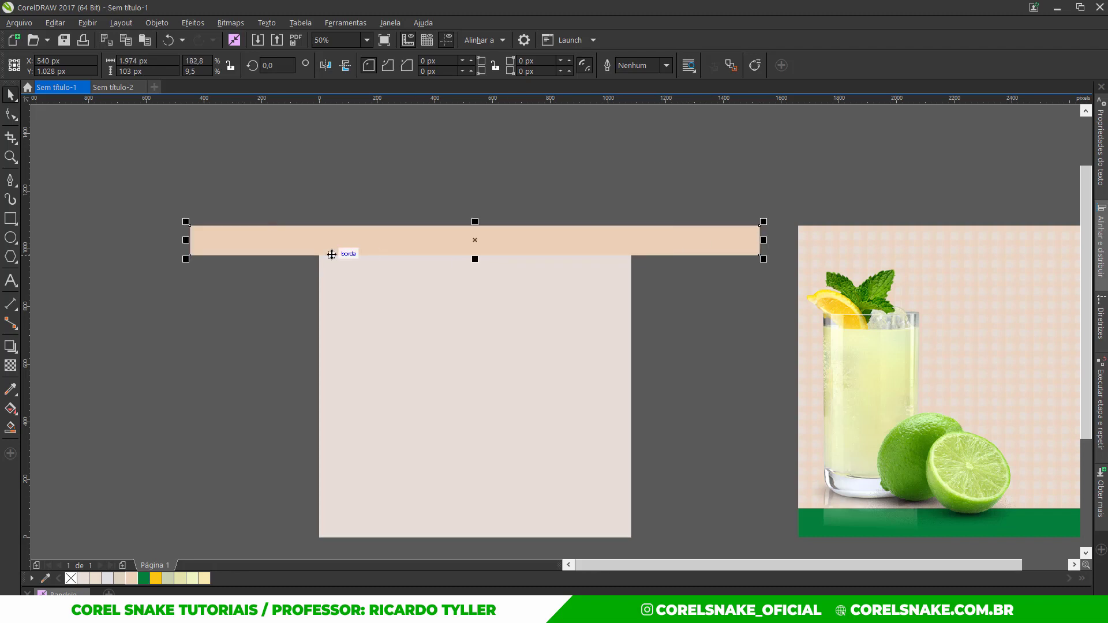
drag(475, 260, 475, 252)
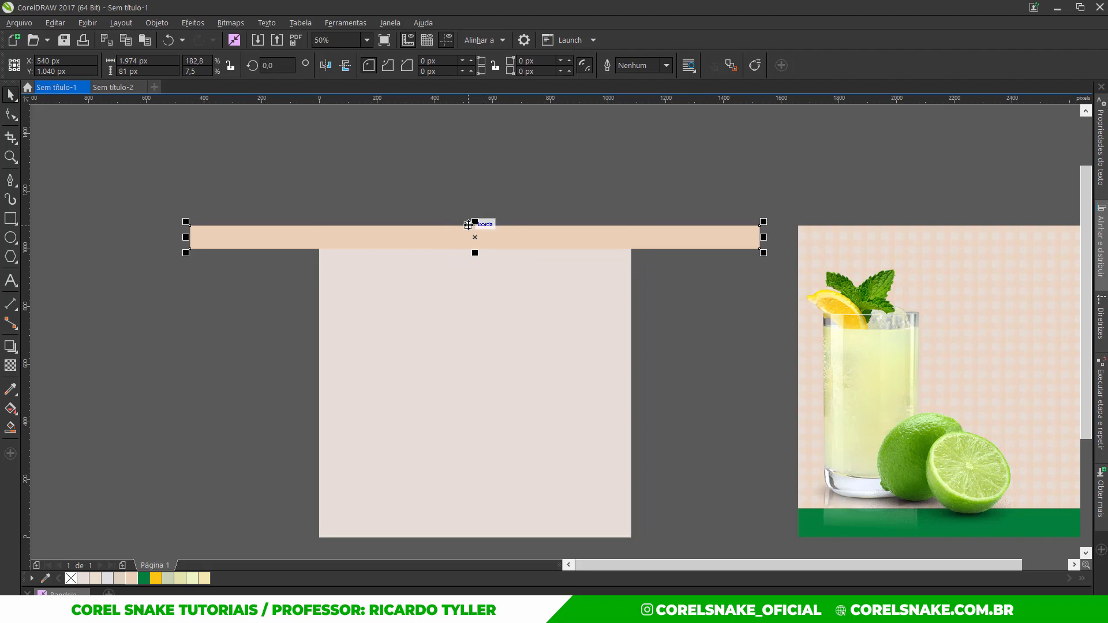
Duplicate the peach band downward with Ctrl+D into evenly spaced stripes.
mouse_move(466, 230)
mouse_down()
mouse_move(467, 254)
mouse_move(484, 226)
mouse_move(488, 278)
mouse_up()
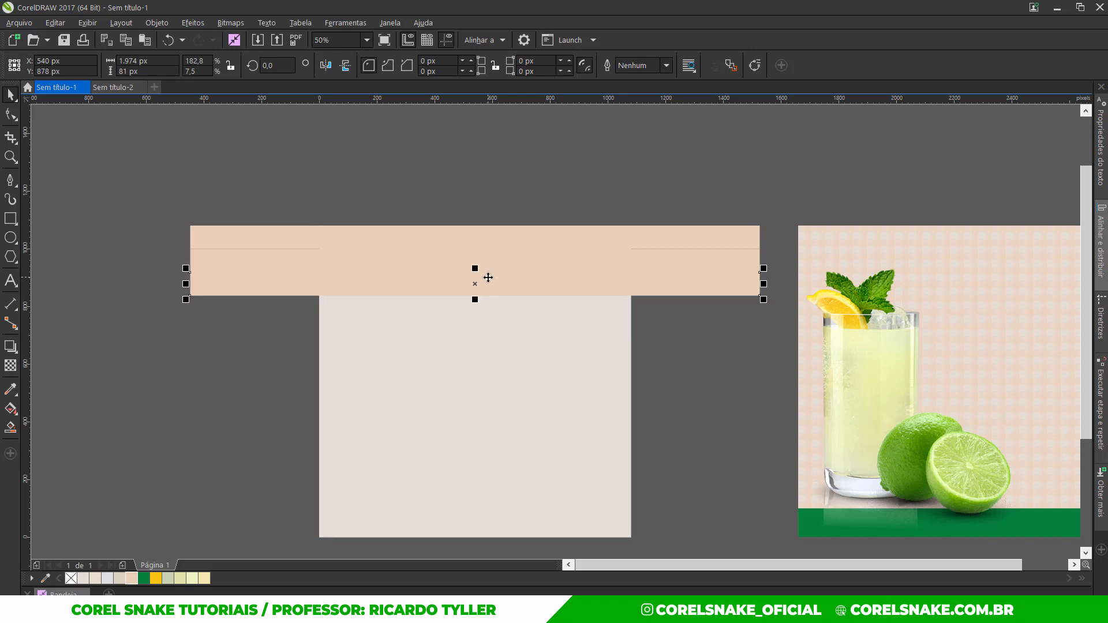
key(ctrl+d)
key(ctrl+d)
key(ctrl+d)
key(ctrl+d)
key(ctrl+d)
key(ctrl+d)
key(ctrl+d)
key(ctrl+d)
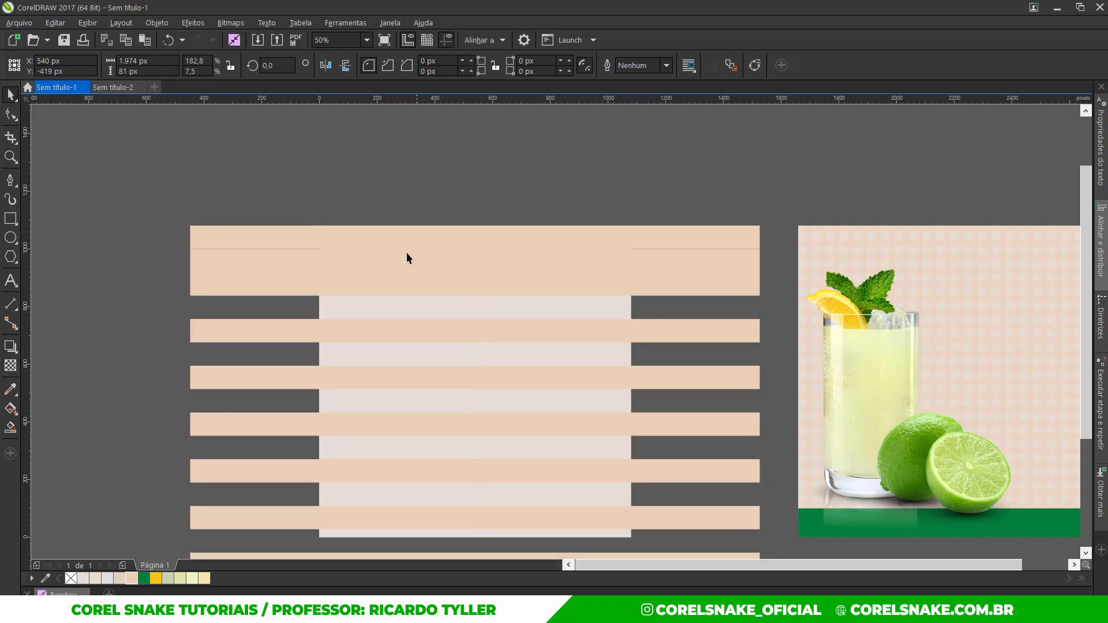
click(407, 258)
key(Escape)
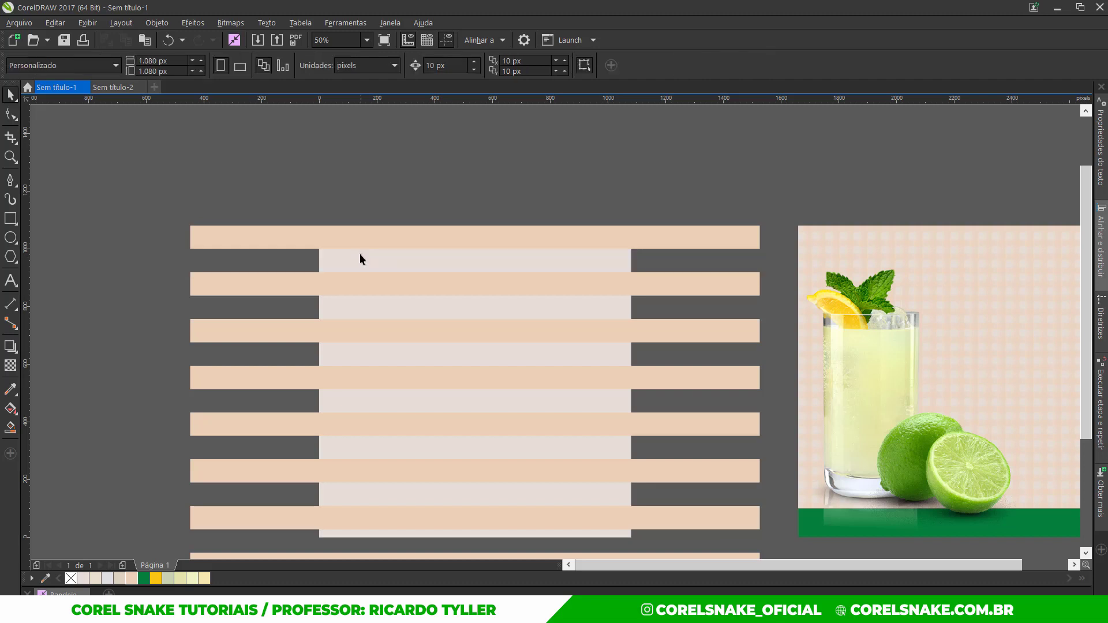
scroll(342, 252, down, 2)
click(321, 247)
shift+click(316, 273)
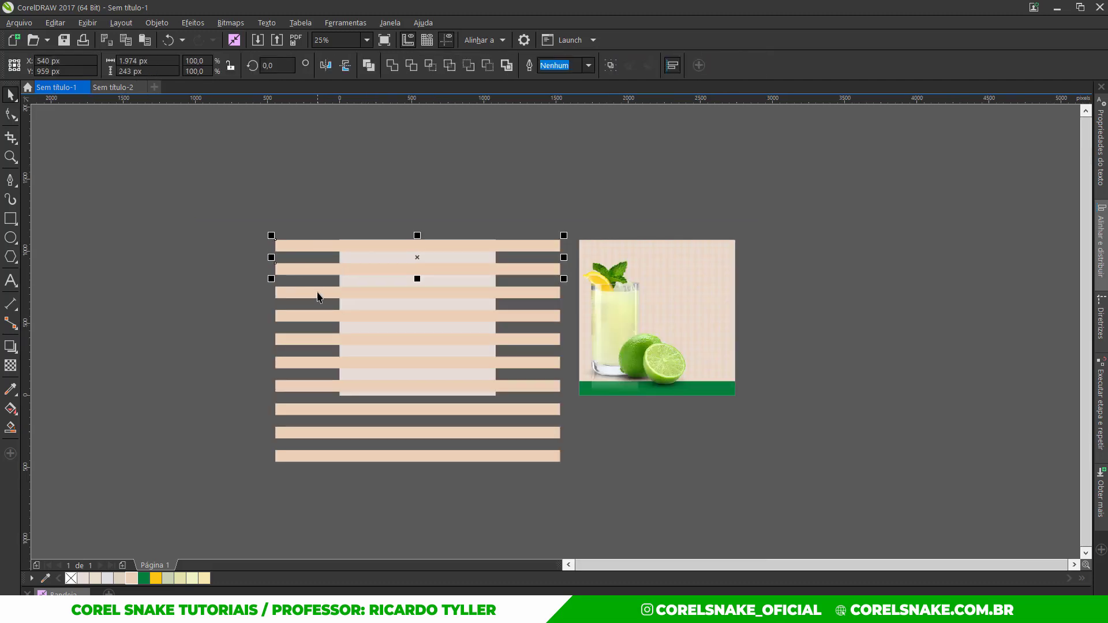
Rotate a 90° copy of the peach stripes to form a gingham grid, and select all stripes.
mouse_move(219, 208)
mouse_down()
mouse_move(336, 324)
mouse_move(582, 479)
mouse_up()
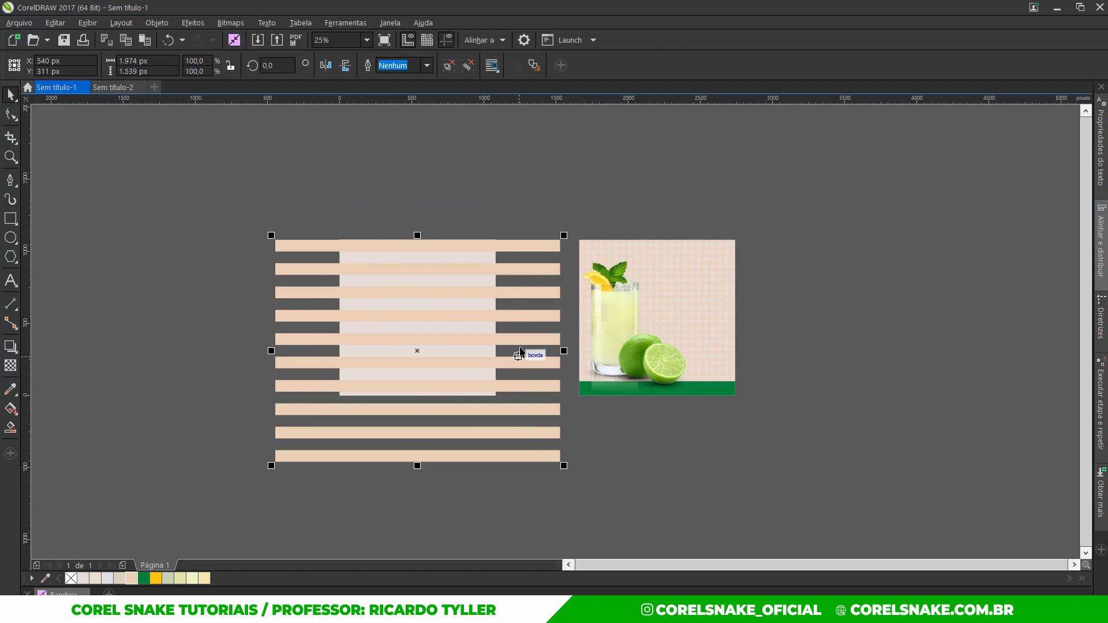
click(518, 314)
drag(572, 243, 488, 441)
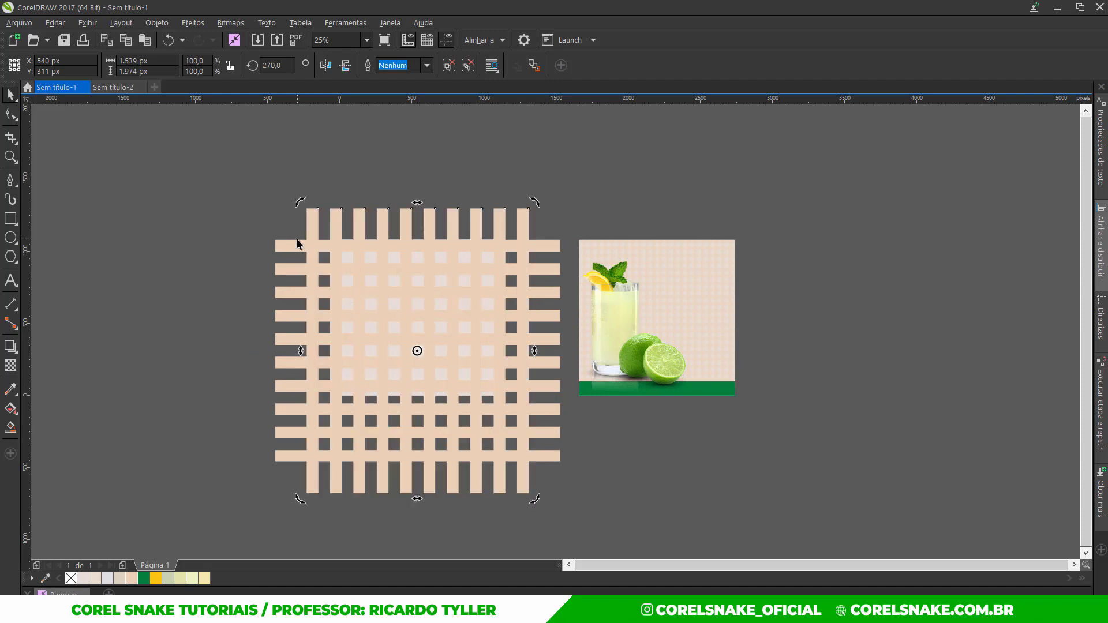
shift+click(297, 244)
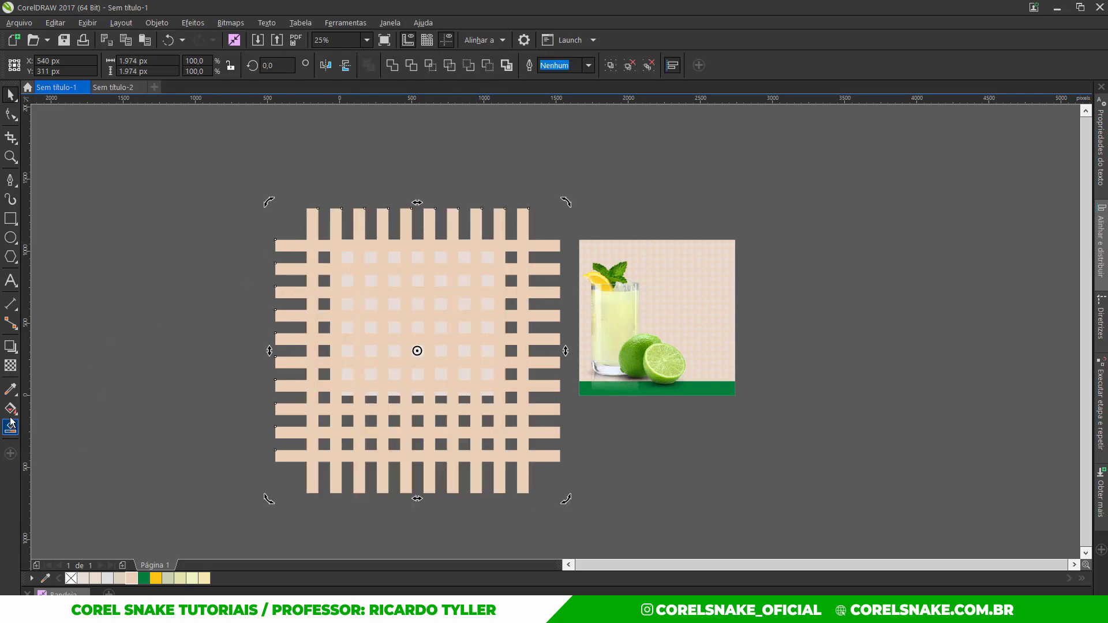
click(10, 366)
Give the stripes Uniform transparency of 50.
click(32, 66)
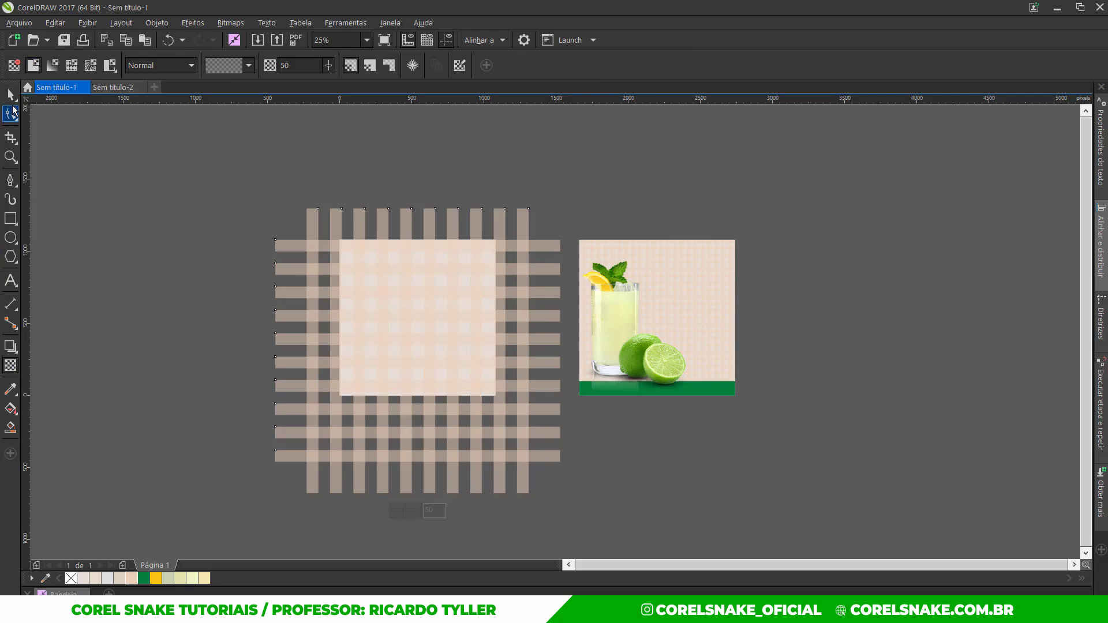
click(10, 94)
scroll(445, 329, up, 2)
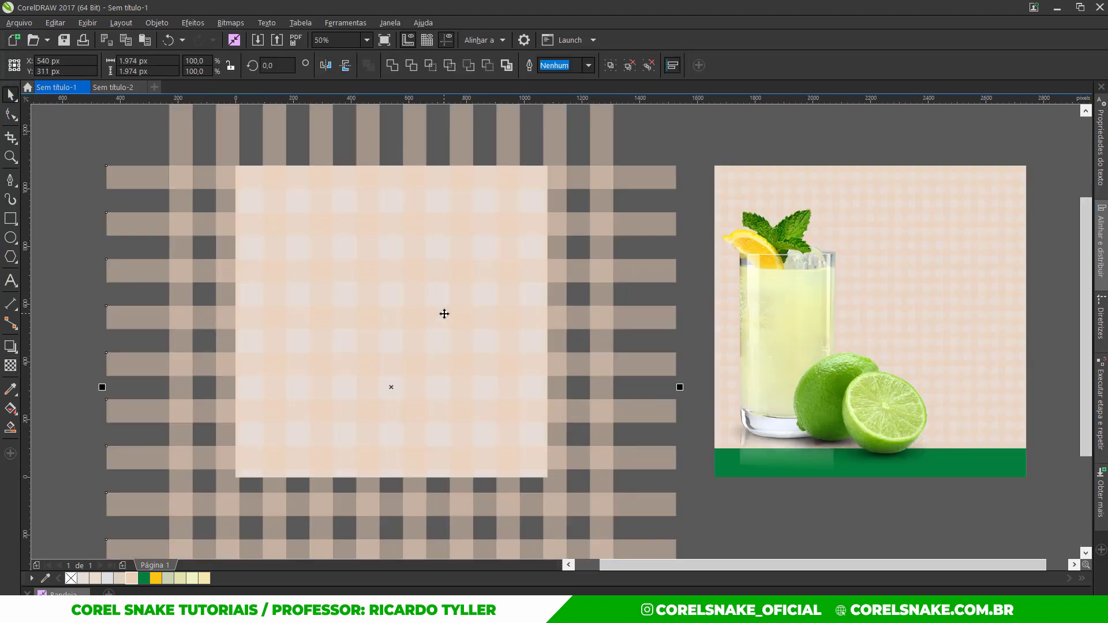
scroll(445, 314, down, 2)
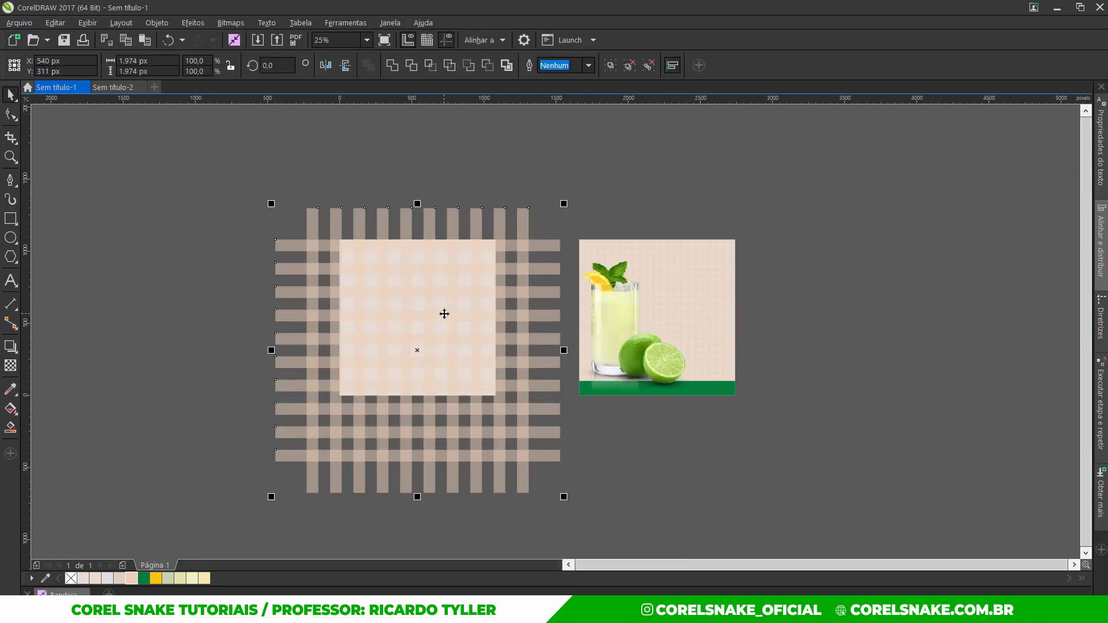
Group the stripes and PowerClip the grid inside the pink square, then zoom to fit.
key(ctrl+g)
key(ctrl+l)
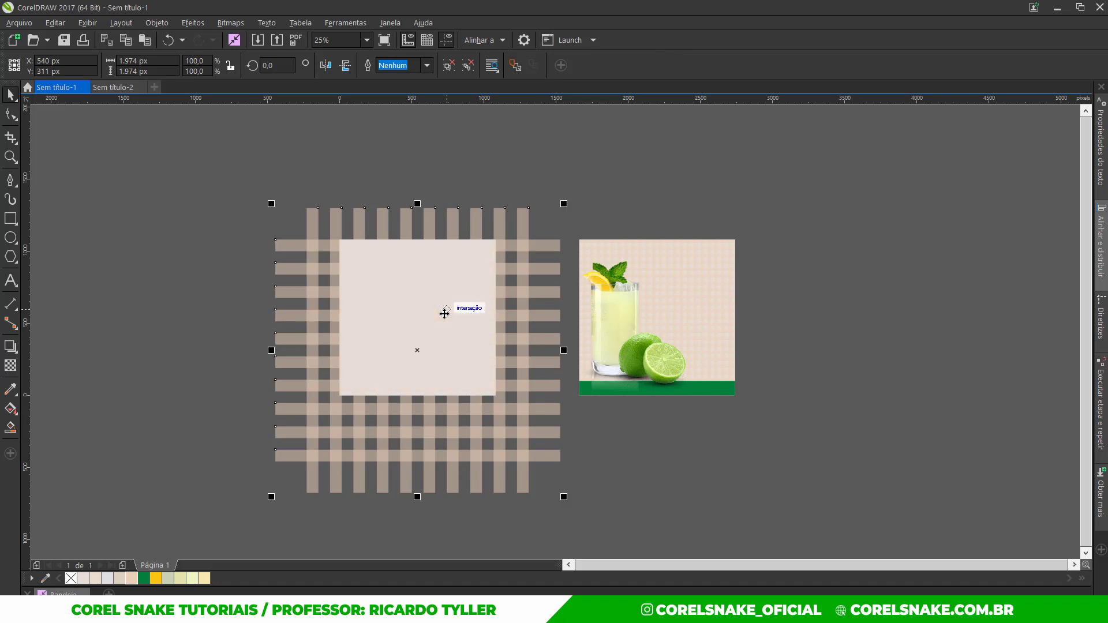
right_click(304, 293)
click(337, 252)
click(383, 285)
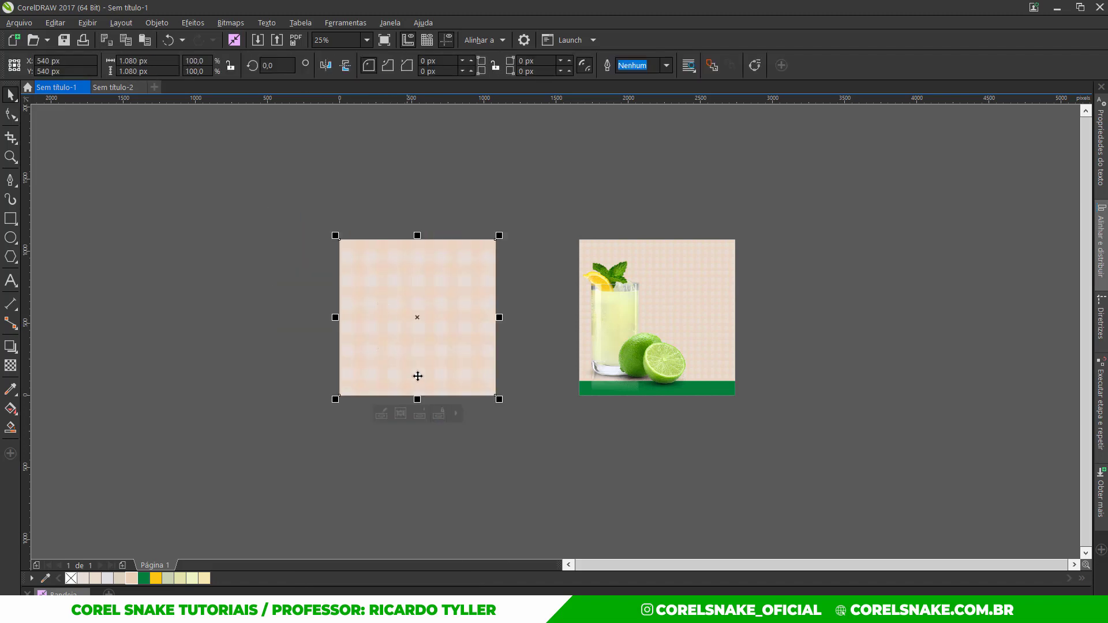
click(449, 454)
key(F4)
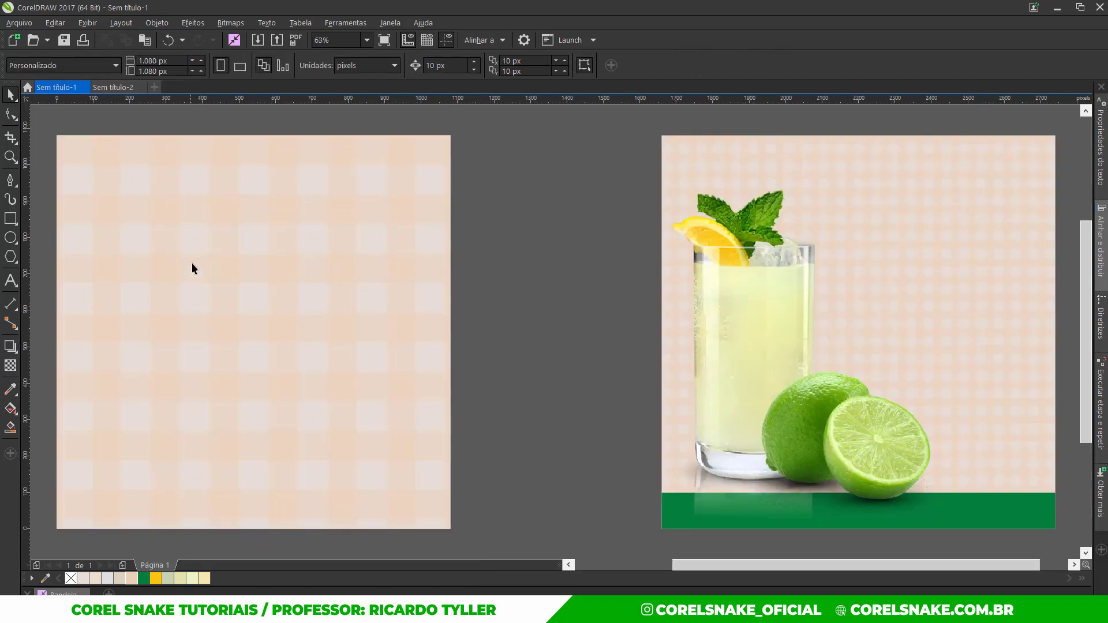
Align the reference ad's green bar to the bottom of the gingham square.
click(672, 524)
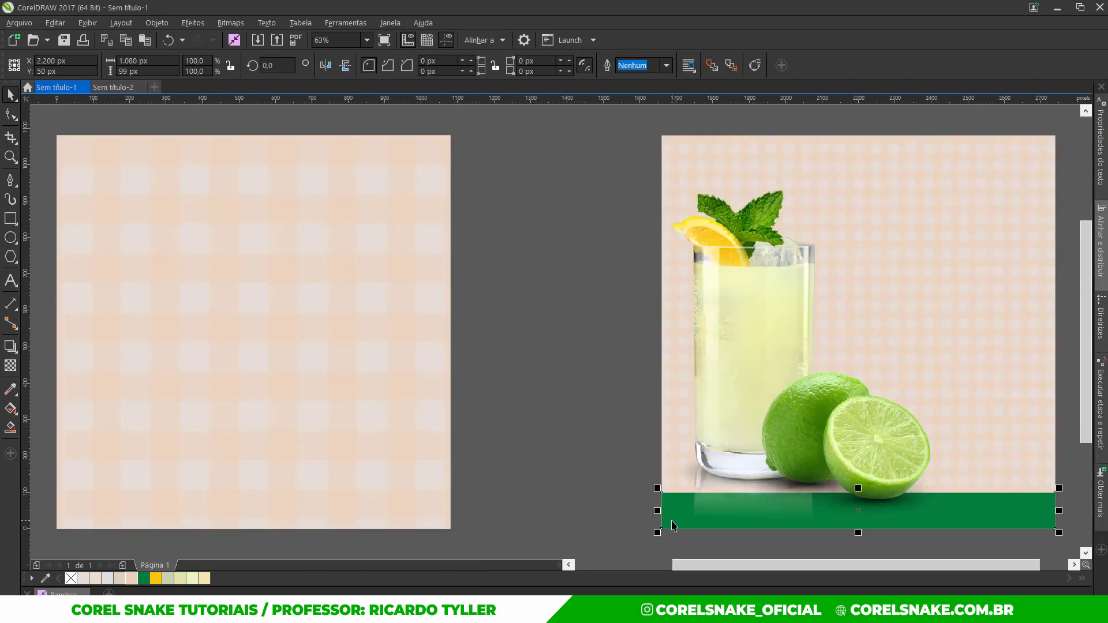
shift+click(392, 512)
key(l)
click(474, 452)
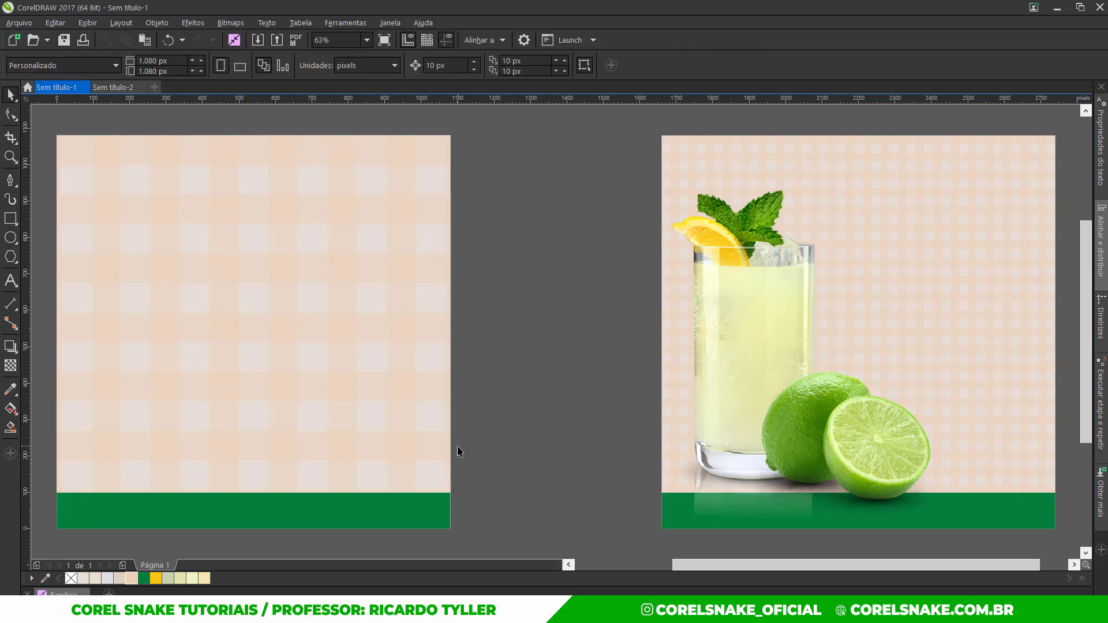
scroll(515, 349, down, 1)
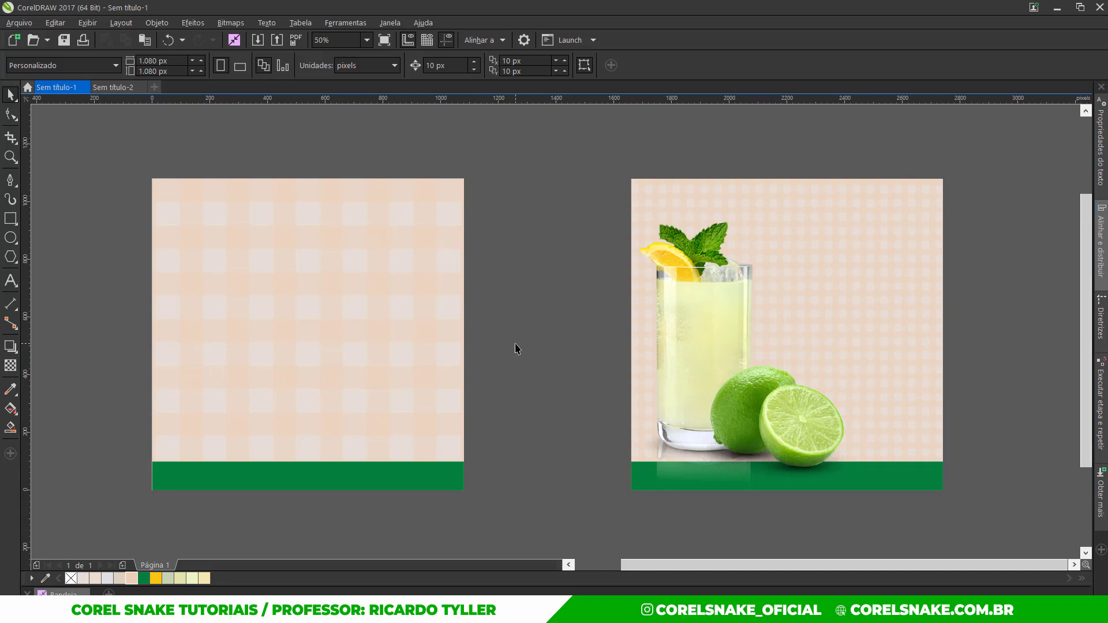
Delete the rebuilt gingham square and its green bar.
scroll(516, 349, down, 2)
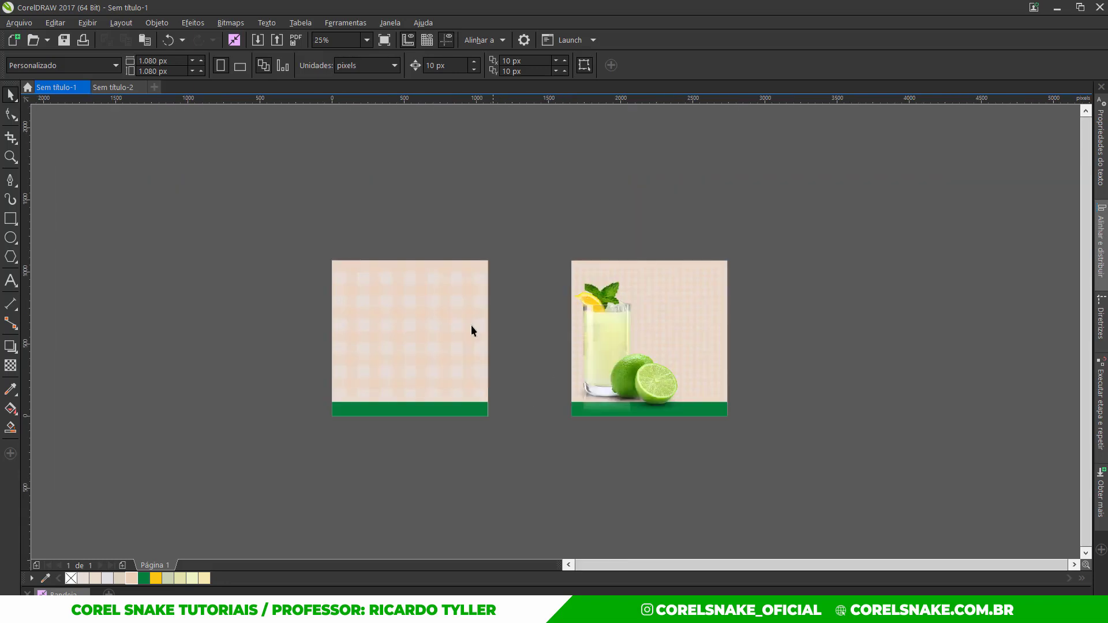
drag(306, 224, 529, 438)
key(Delete)
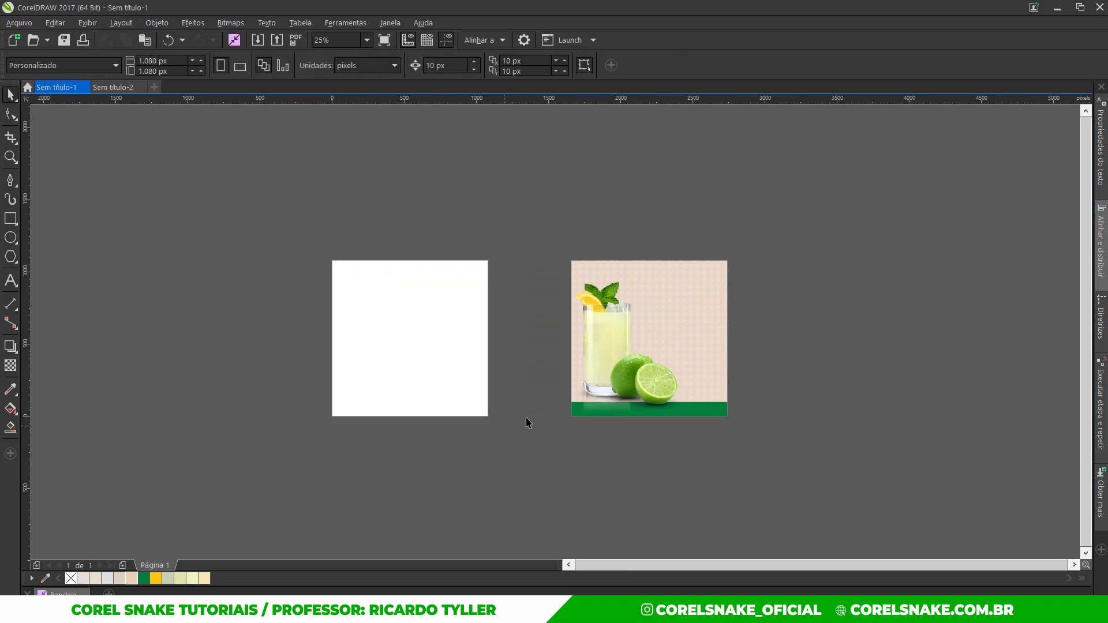
Group the finished lemonade ad and center it on the page.
drag(537, 235, 740, 420)
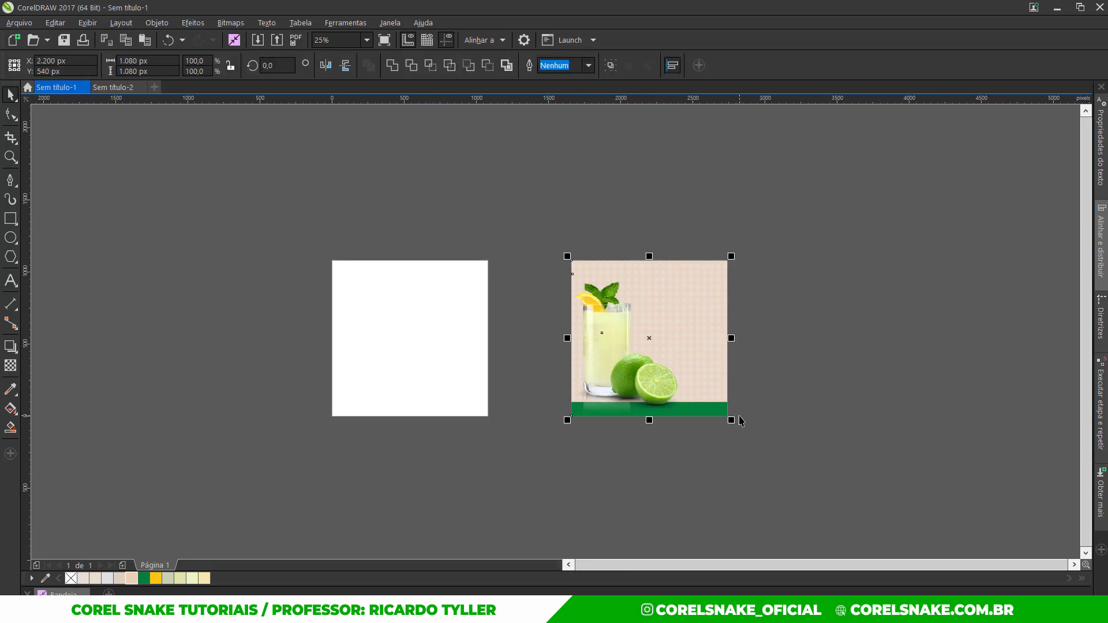
key(ctrl+g)
key(p)
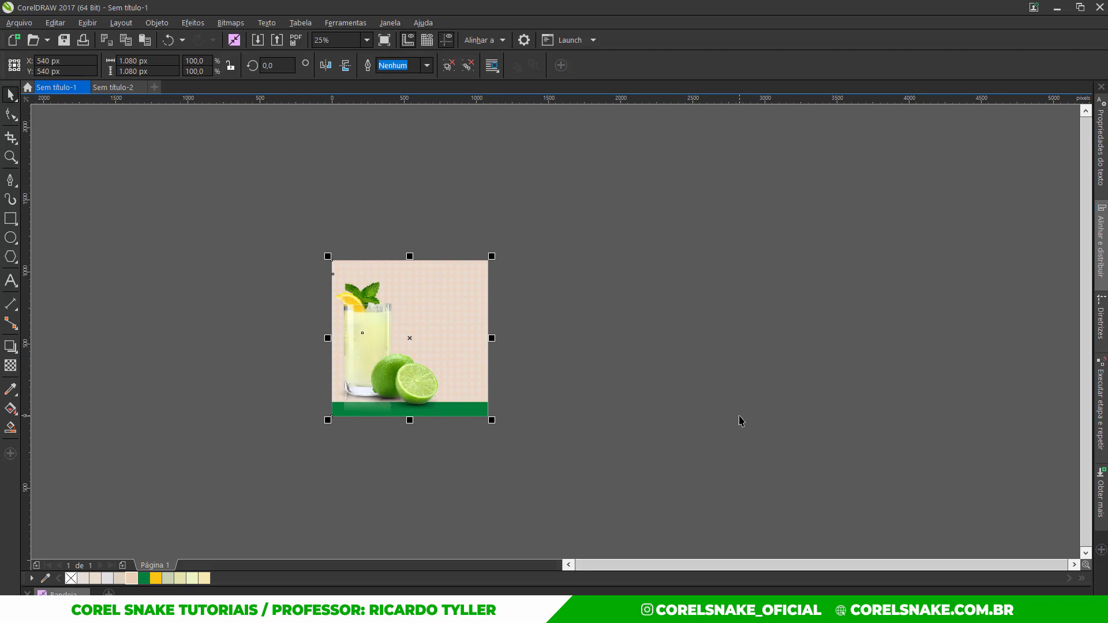
key(shift+F2)
Select the lemonade ad, undoing an accidental delete to restore it.
key(Escape)
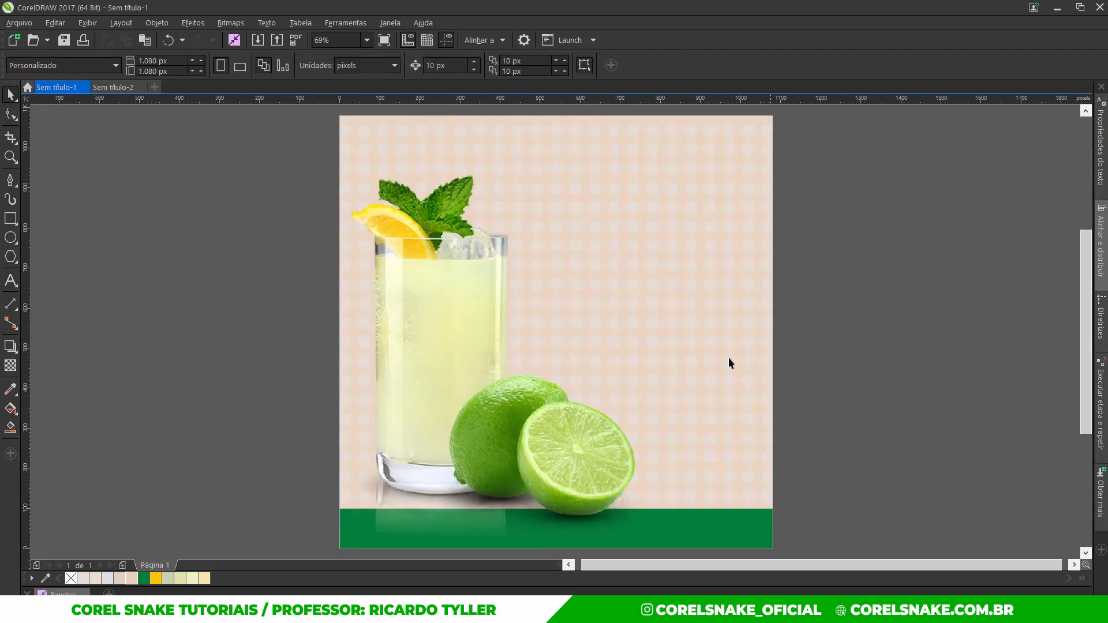
click(721, 361)
click(873, 342)
click(672, 305)
key(Delete)
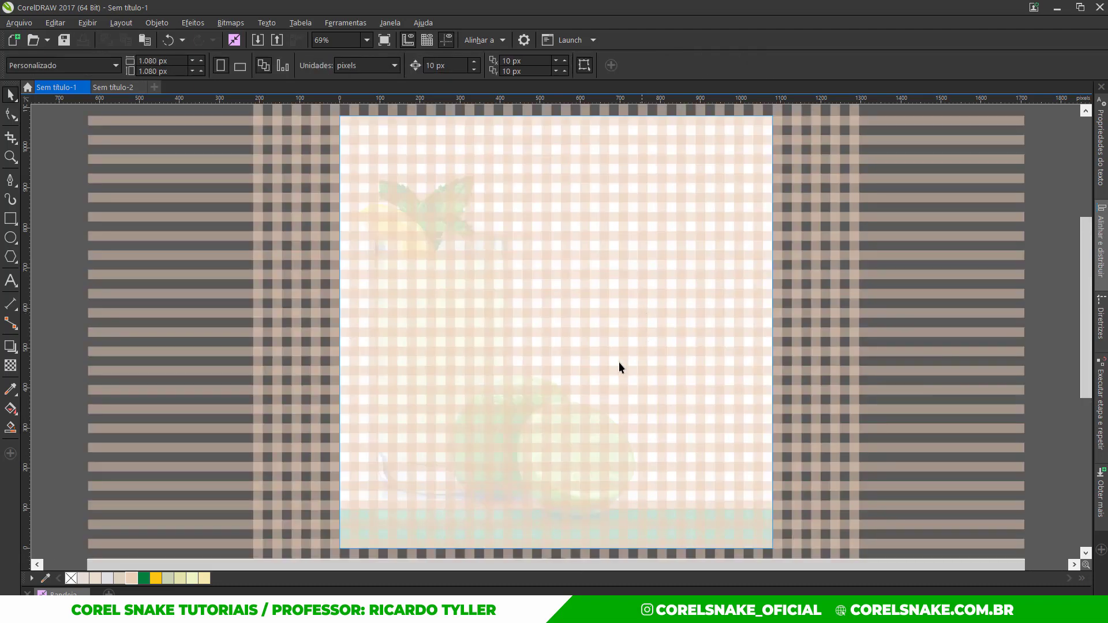
key(ctrl+z)
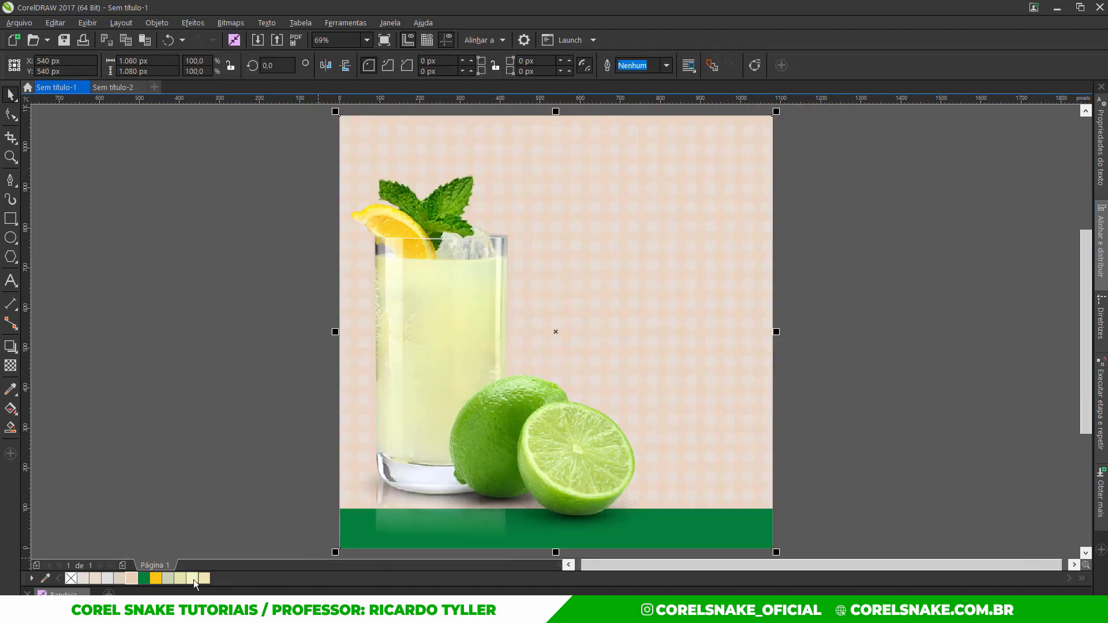
Sample the lemonade's cream colour and apply it to the gingham inside the PowerClip.
click(45, 579)
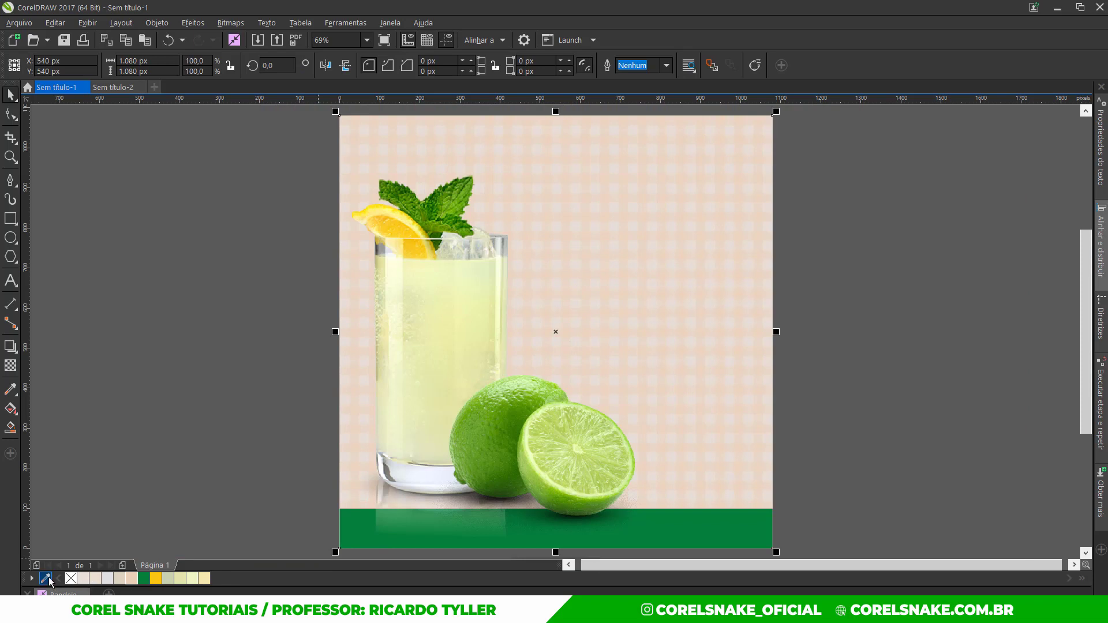
click(399, 284)
click(217, 578)
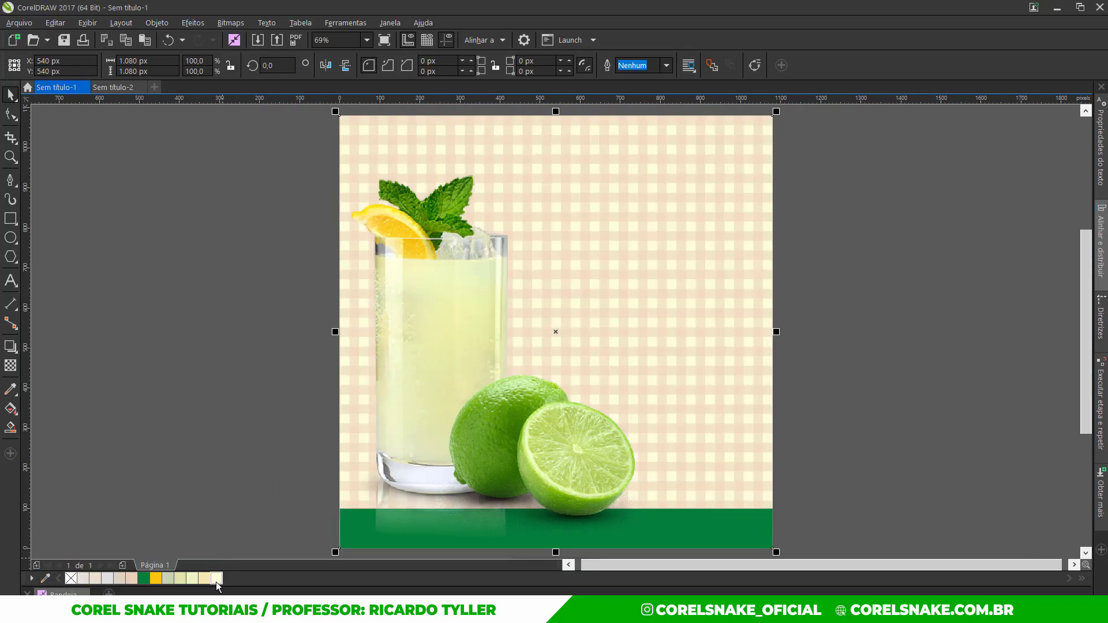
double_click(642, 313)
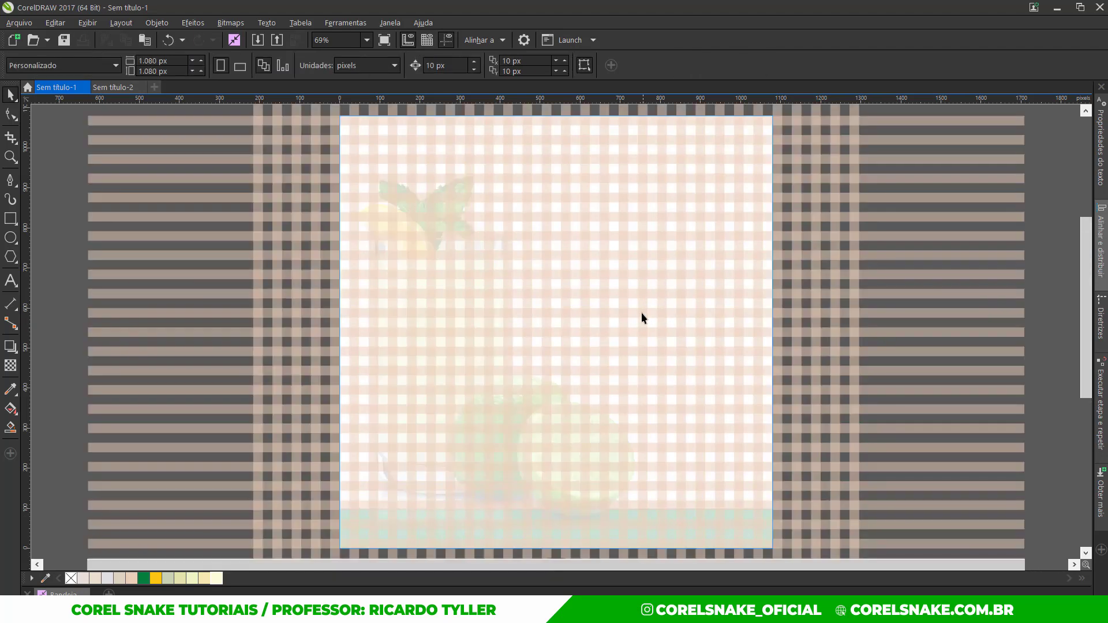
click(829, 337)
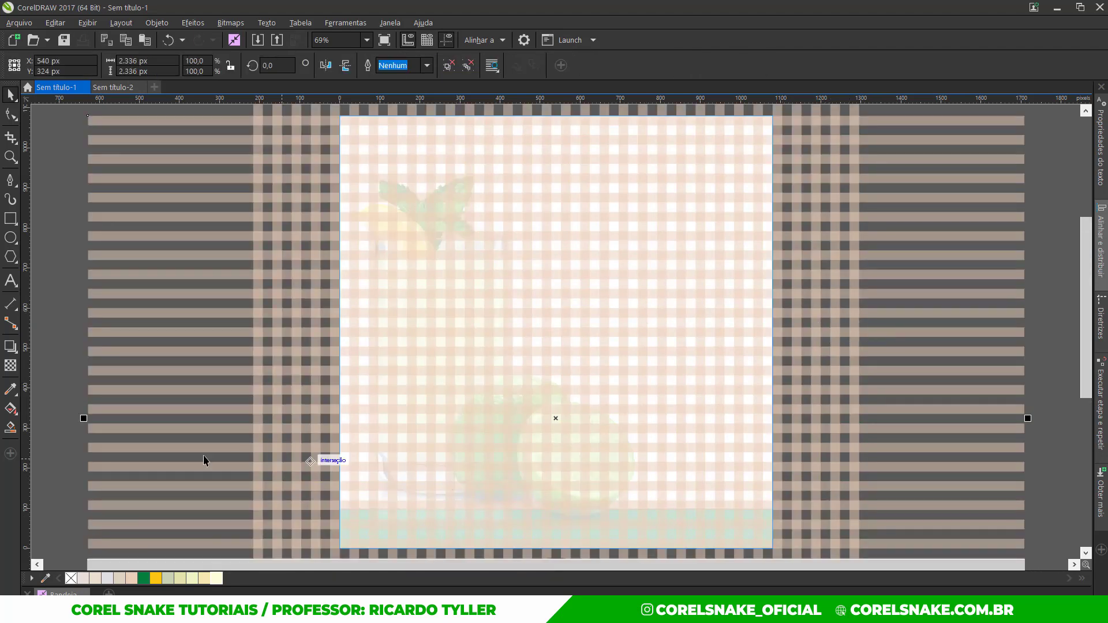
ctrl+click(49, 428)
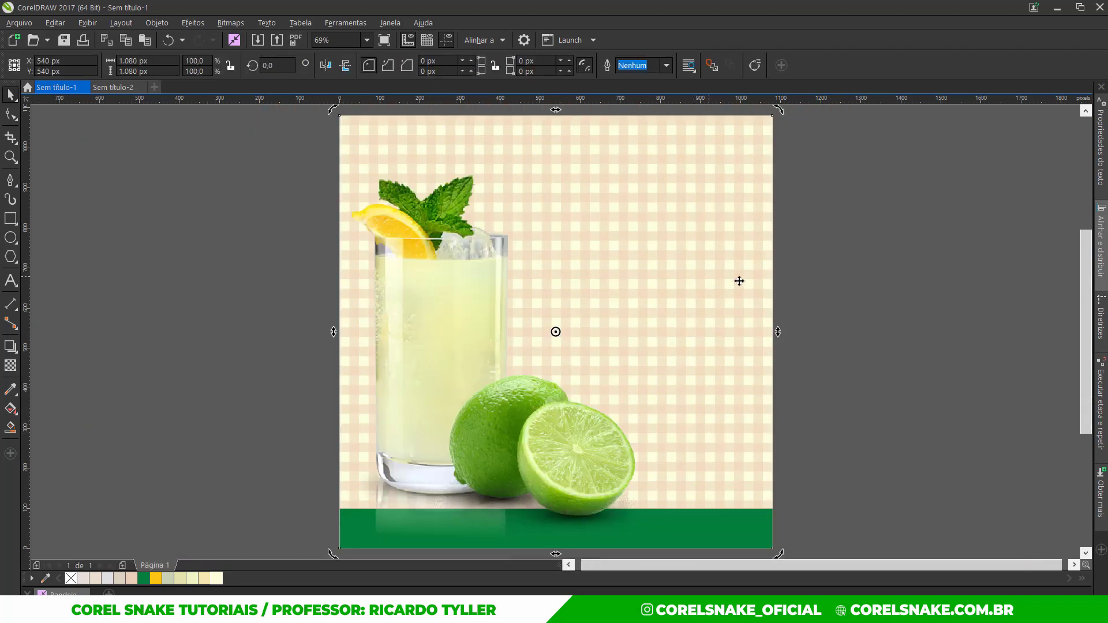
key(Escape)
click(758, 306)
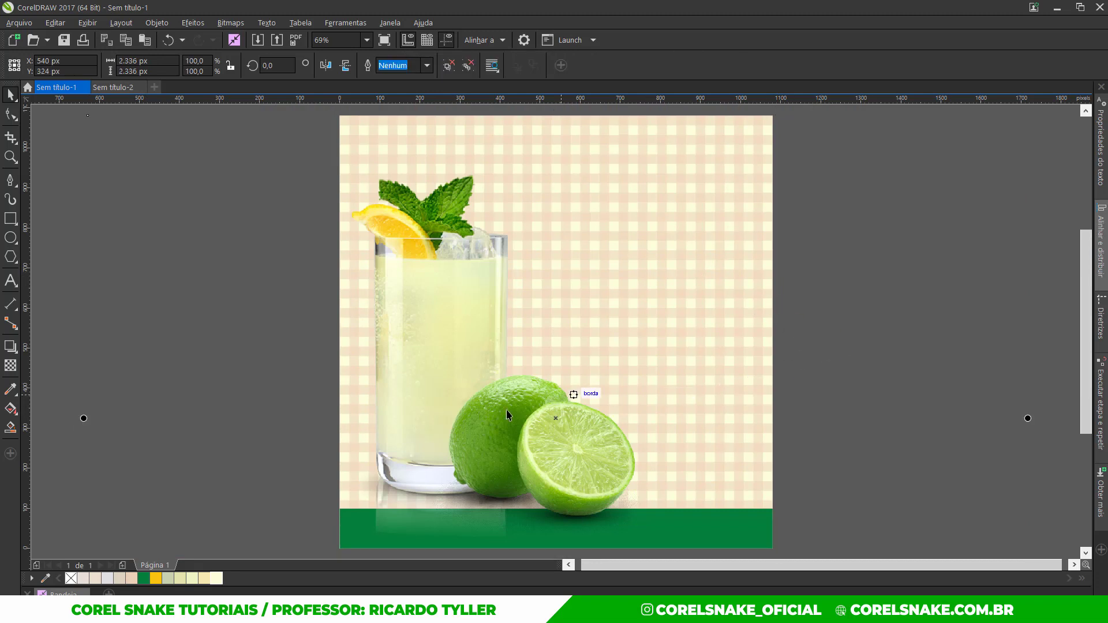
Recolour the gingham pale yellow and raise its transparency to 83.
click(206, 580)
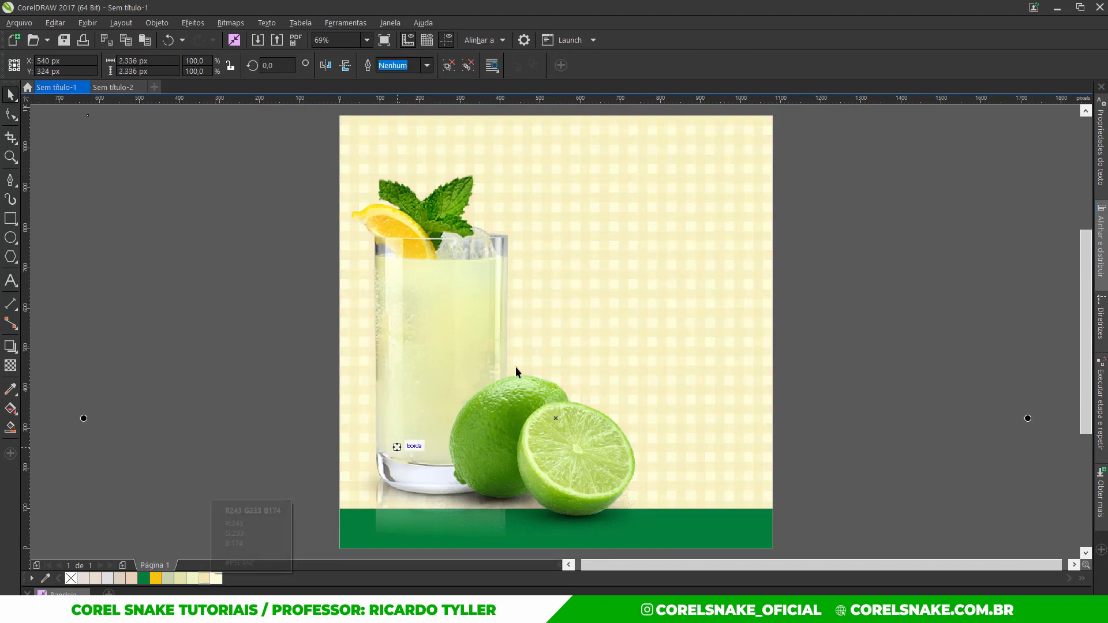
click(11, 365)
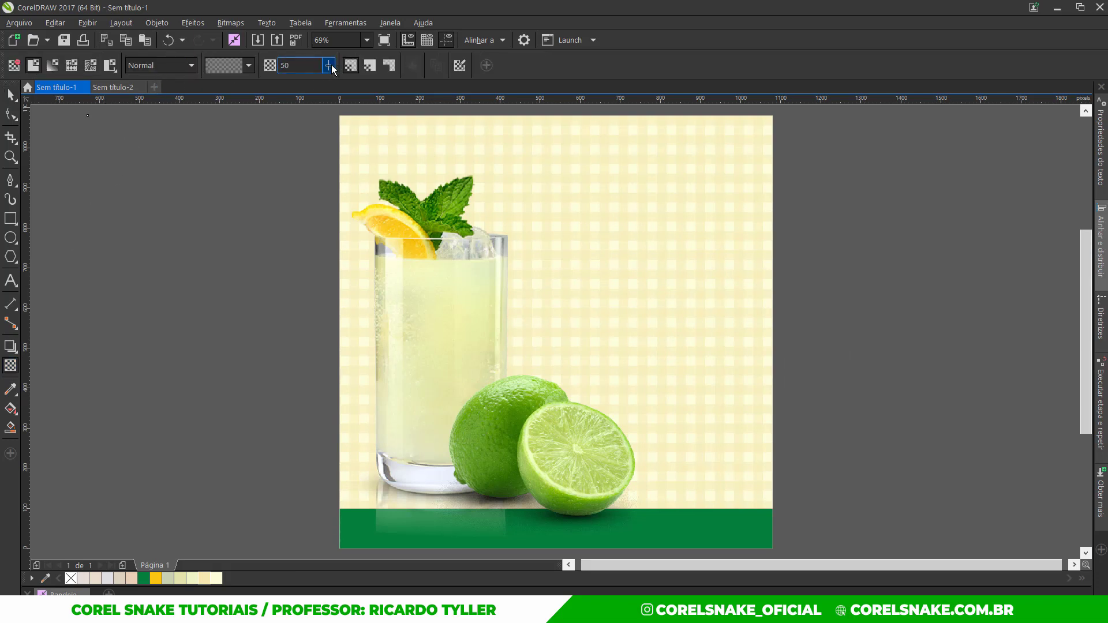
drag(329, 65, 366, 140)
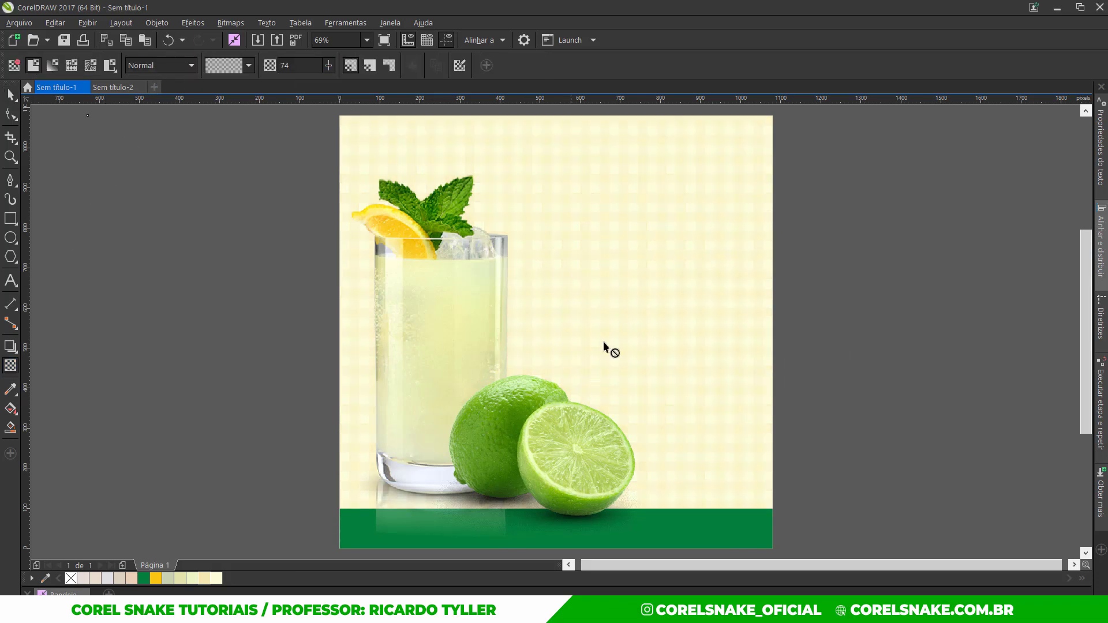
drag(330, 65, 338, 82)
click(11, 94)
Move the bottom green strip up onto the page, level with the lemonade glass.
scroll(658, 347, down, 1)
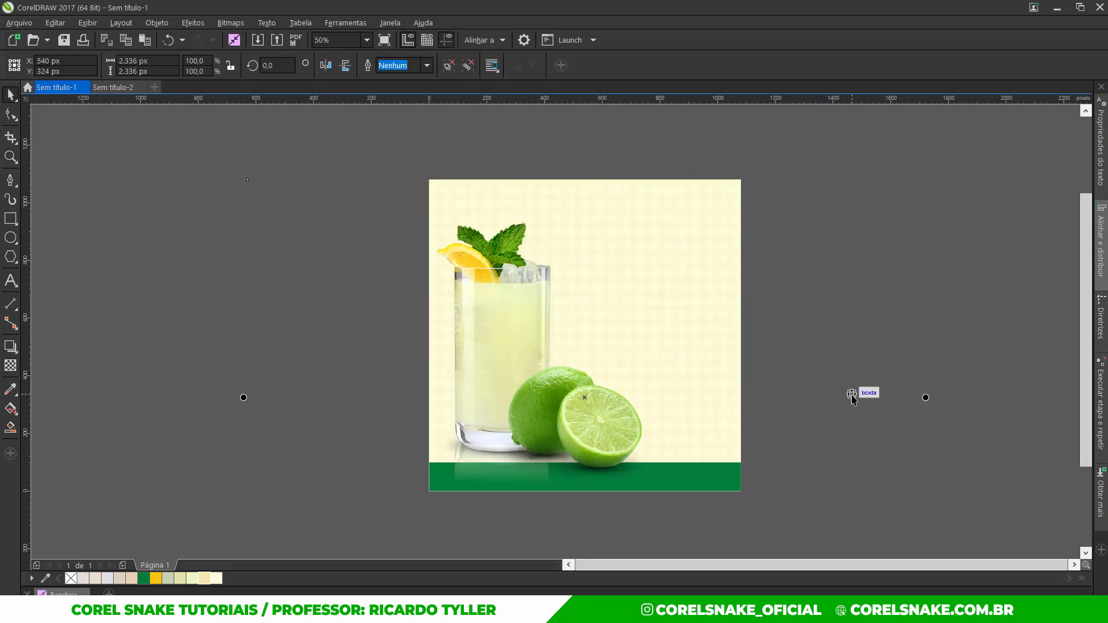
click(785, 484)
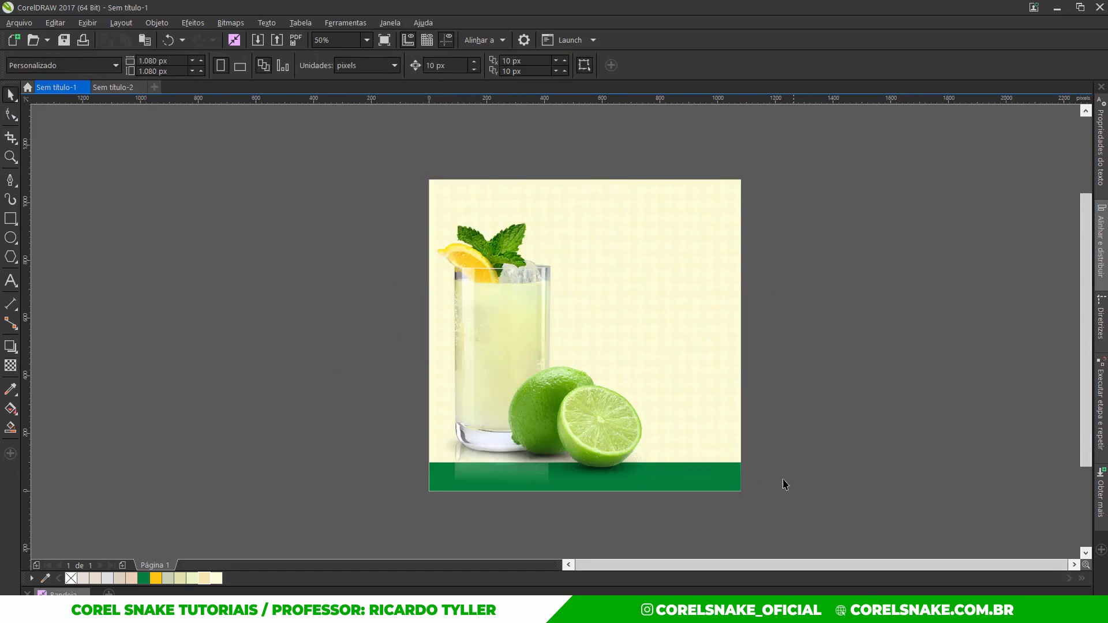
scroll(778, 485, up, 1)
drag(678, 534, 937, 422)
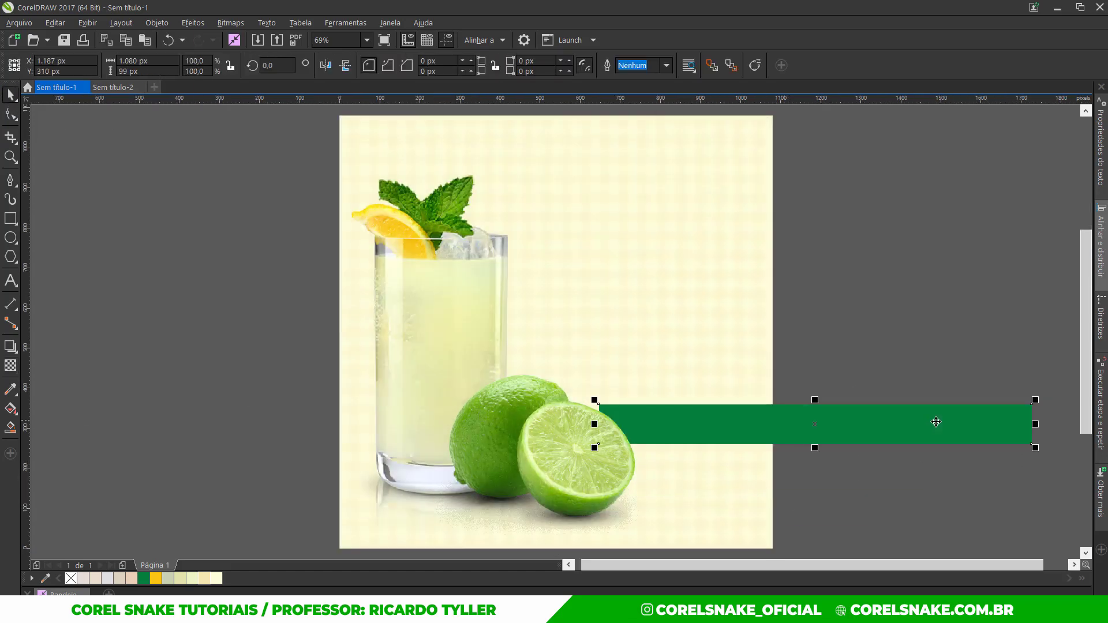
mouse_move(852, 417)
mouse_down()
mouse_move(753, 310)
mouse_move(412, 275)
mouse_up()
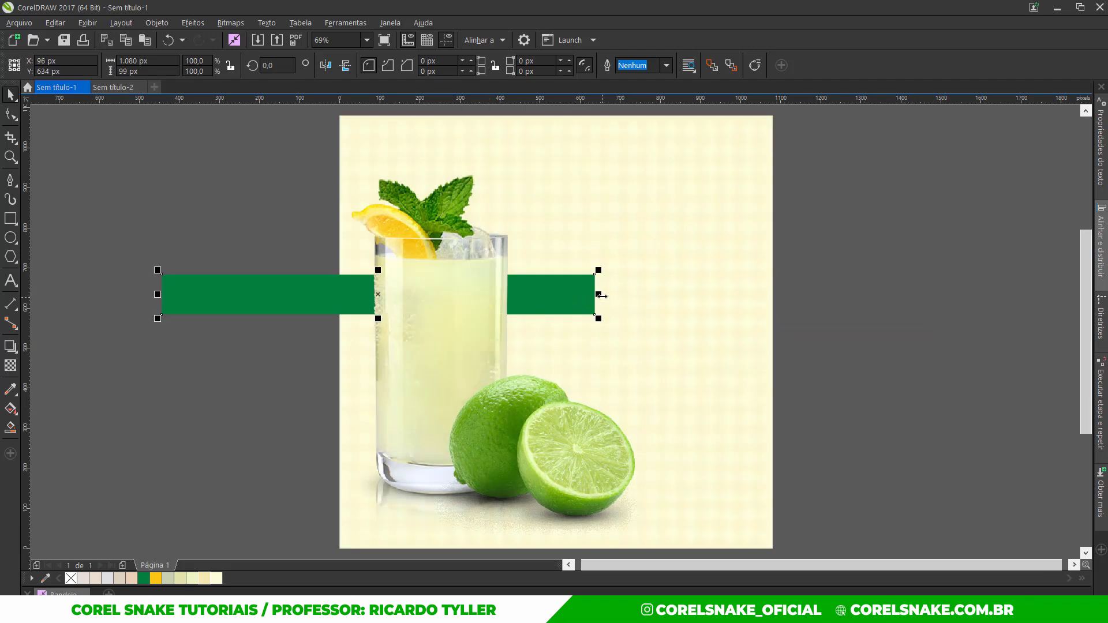
Resize the green strip into a narrow, tall panel reaching the page top.
drag(600, 295, 523, 294)
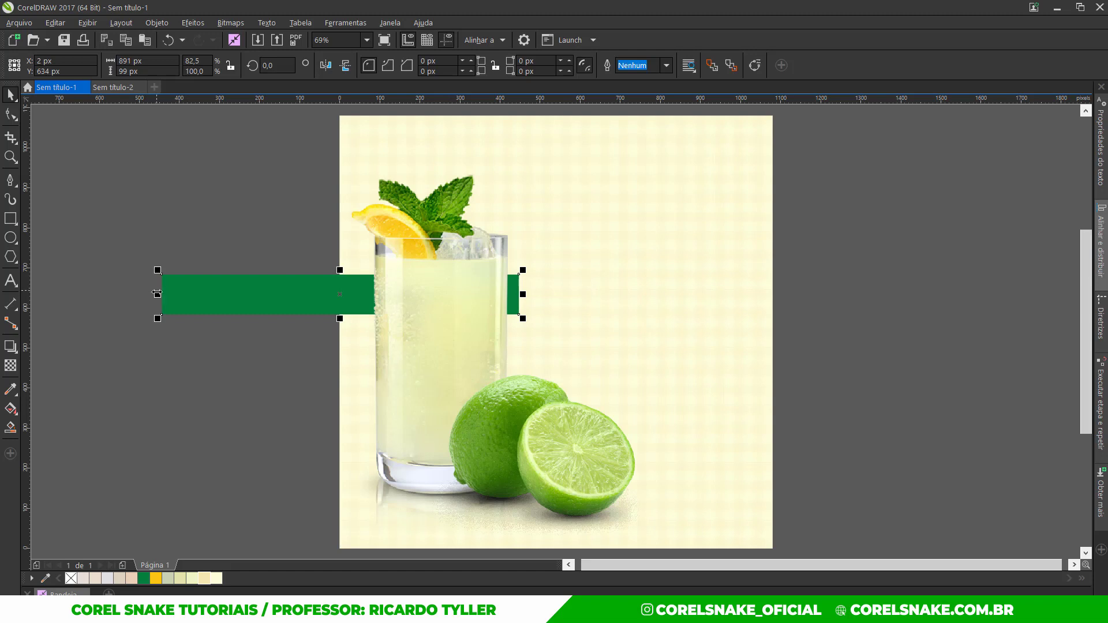
drag(157, 294, 355, 294)
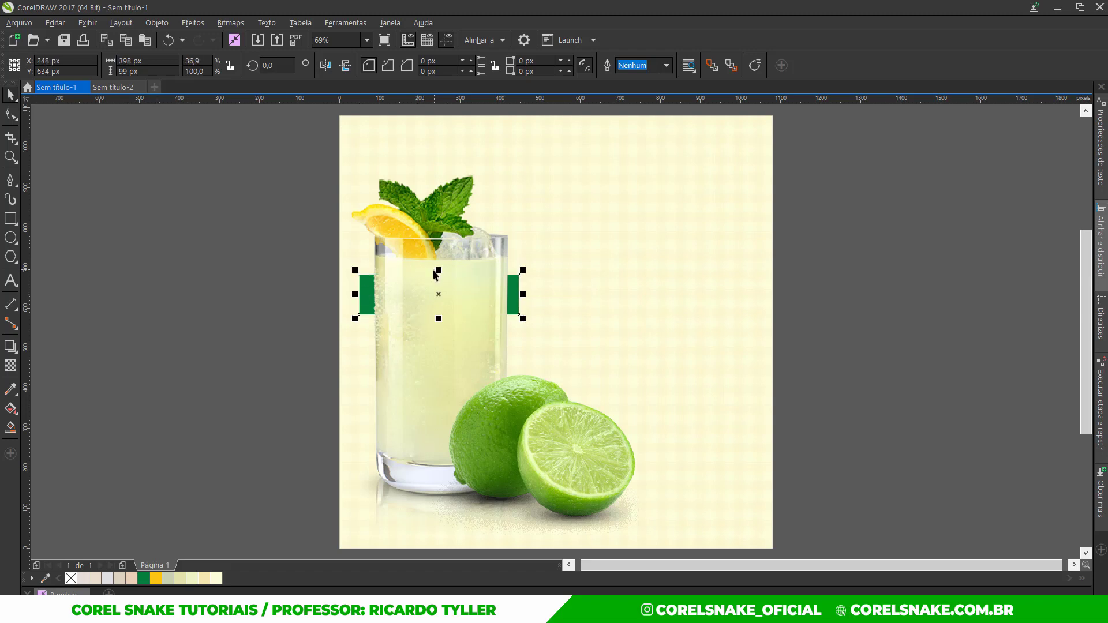
drag(439, 270, 454, 114)
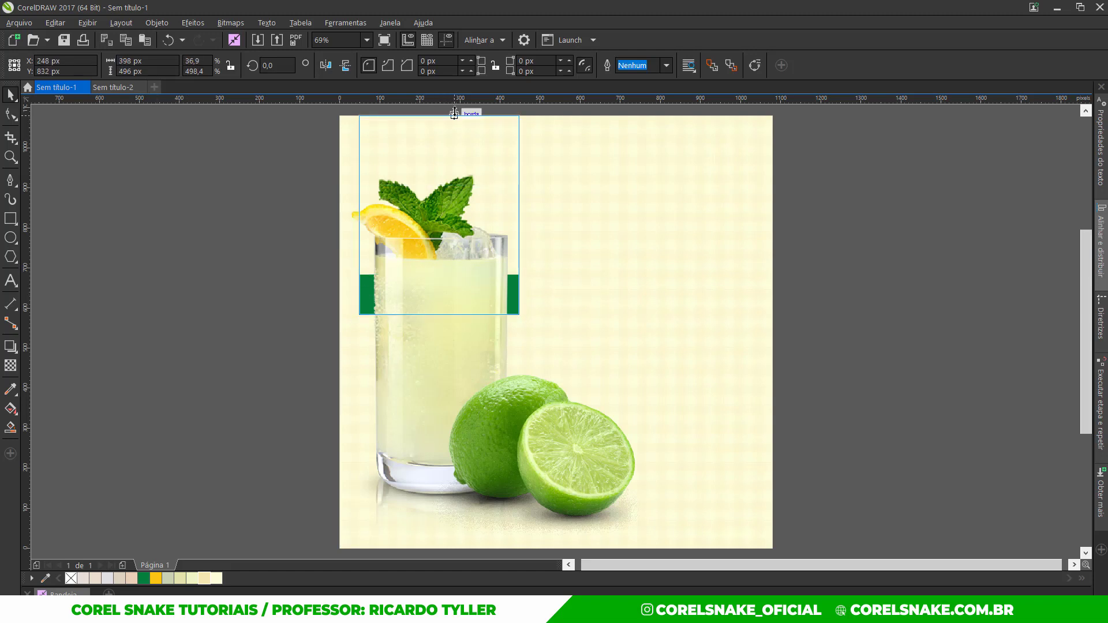
drag(440, 314, 434, 463)
drag(520, 287, 563, 288)
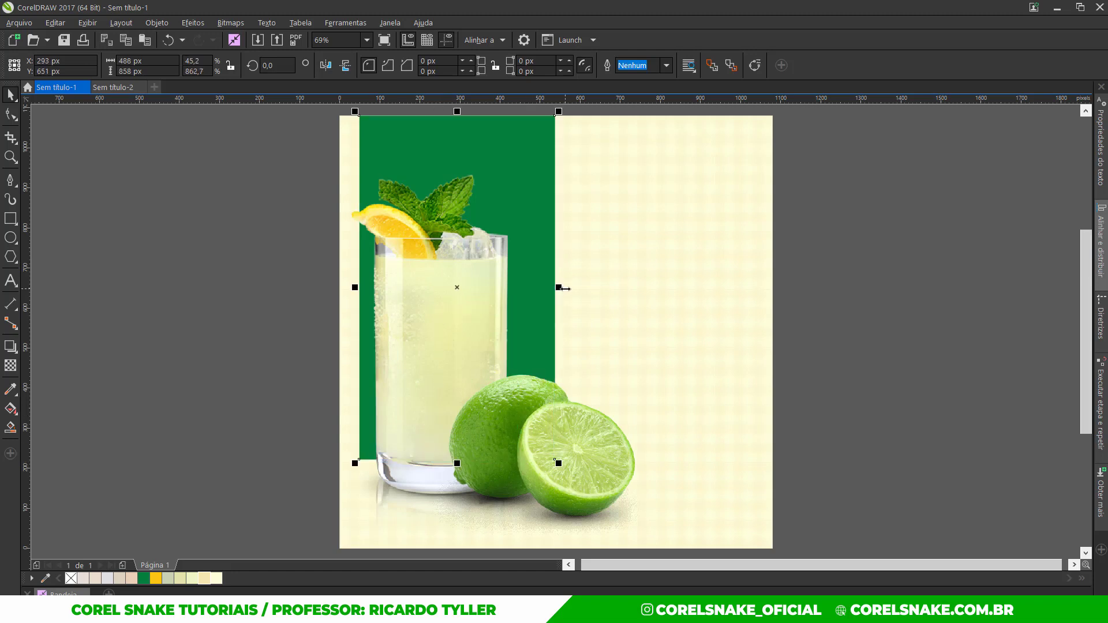
Select the glass and limes together and reposition them over the panel.
click(811, 416)
click(504, 375)
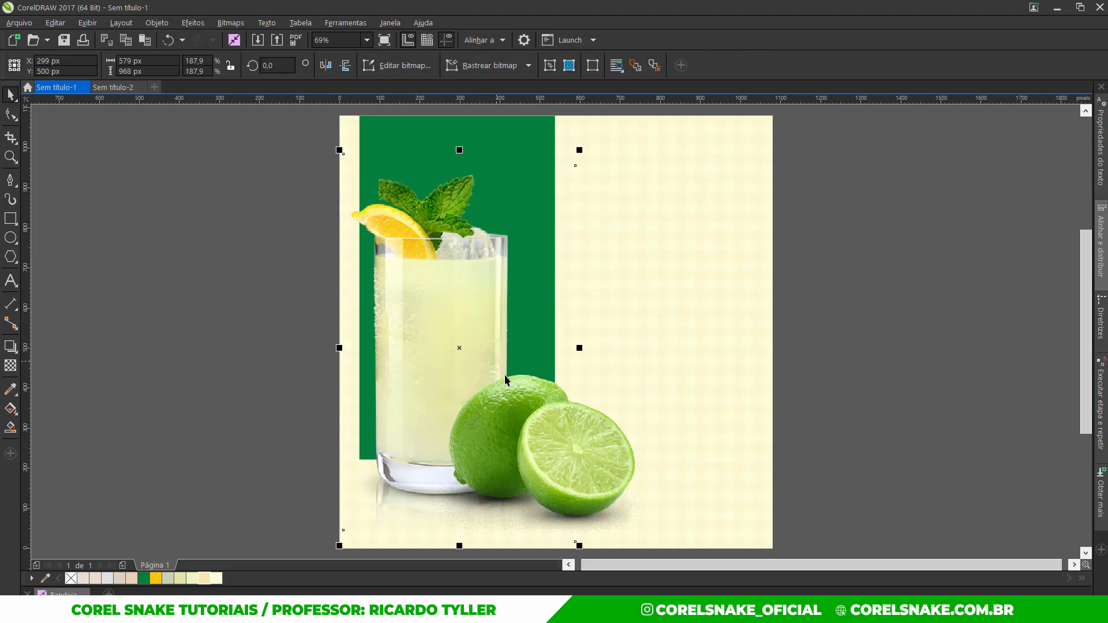
click(573, 452)
shift+click(444, 277)
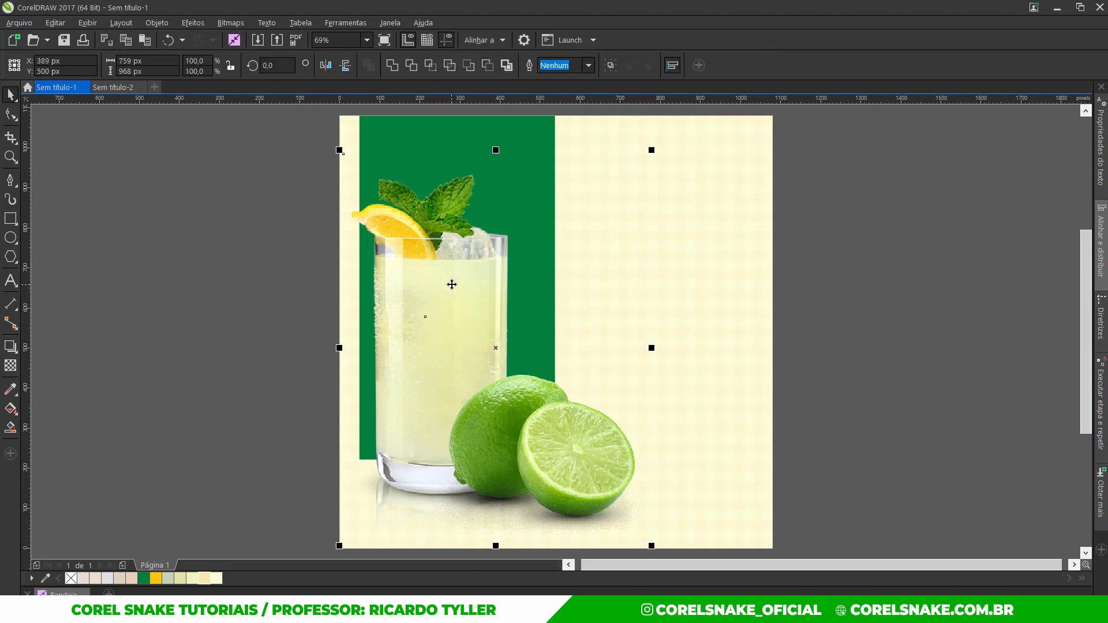
drag(451, 284, 468, 263)
scroll(468, 263, down, 3)
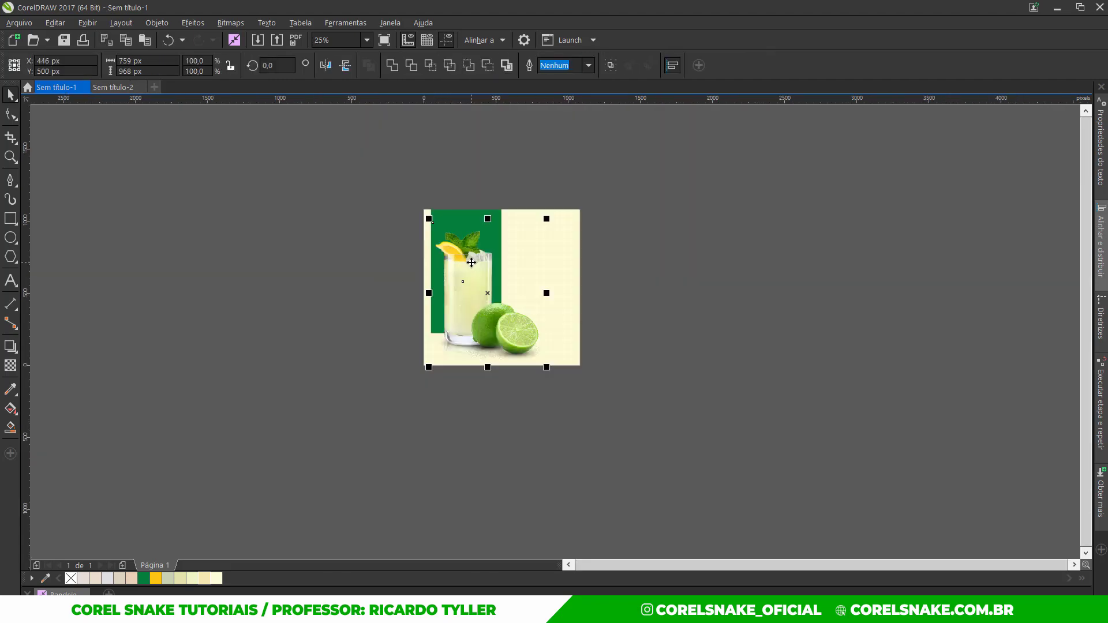
Nudge the lemonade glass slightly left against the green panel, keeping the limes in front.
click(641, 290)
key(shift+F4)
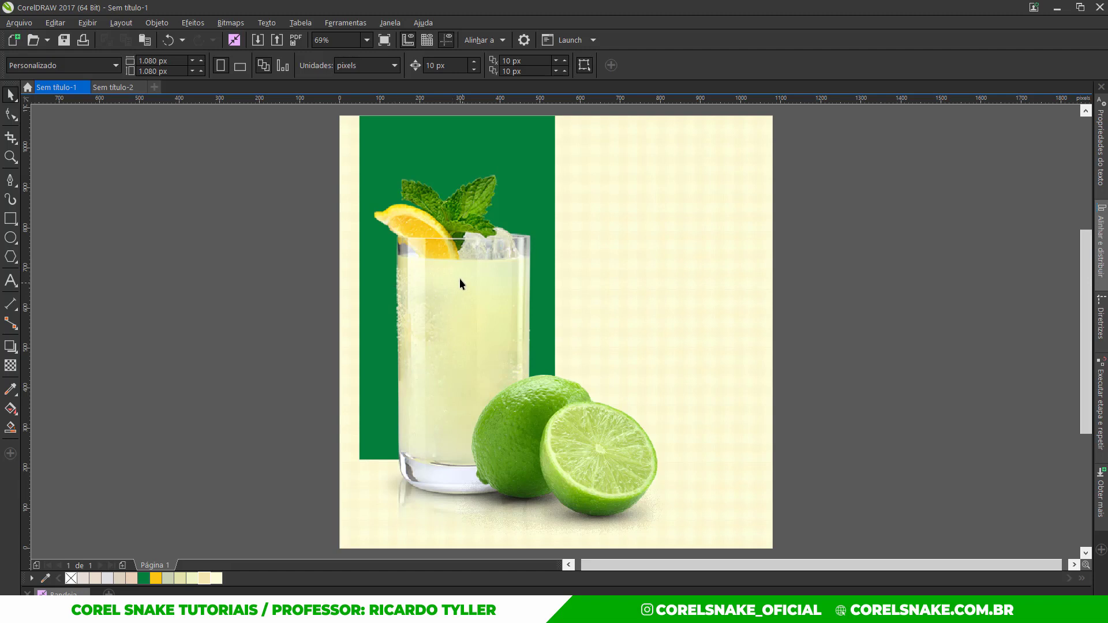
drag(460, 283, 454, 282)
click(605, 441)
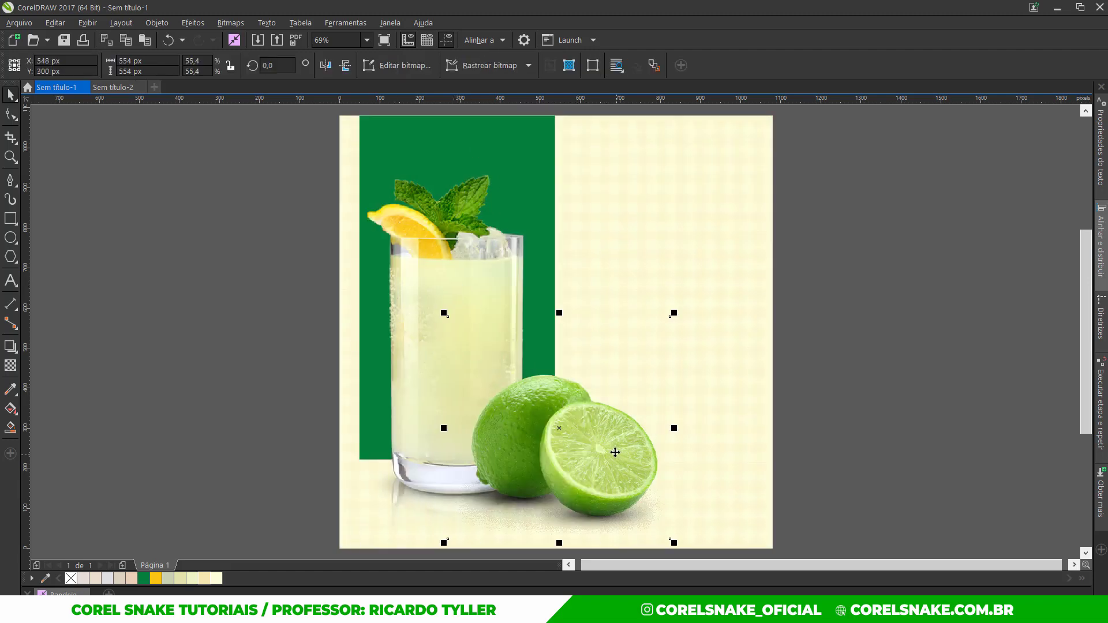
click(486, 279)
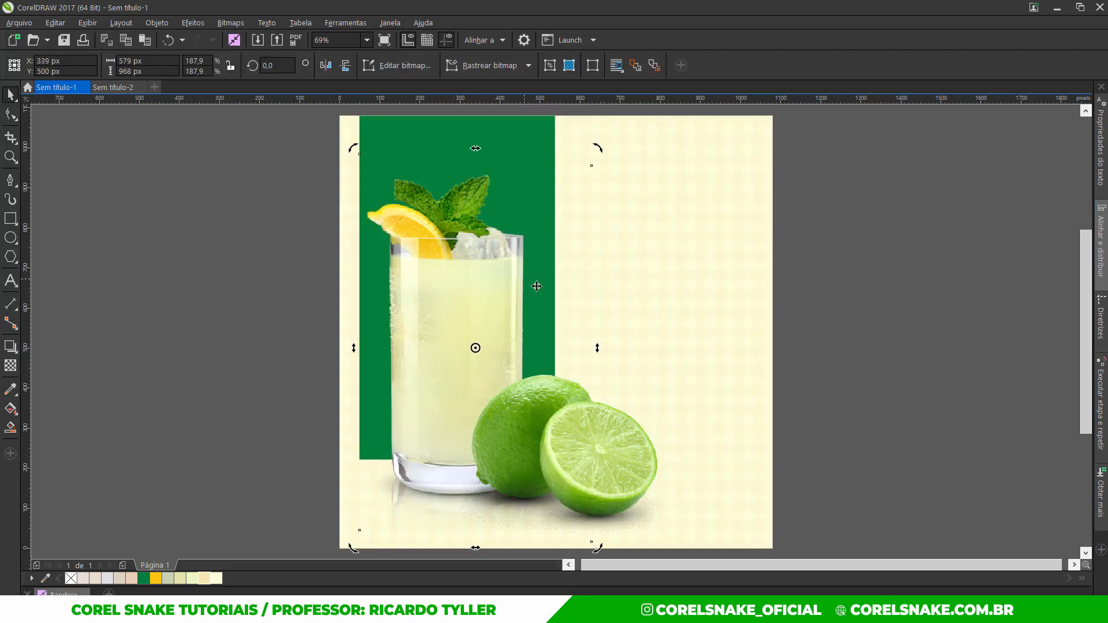
click(834, 342)
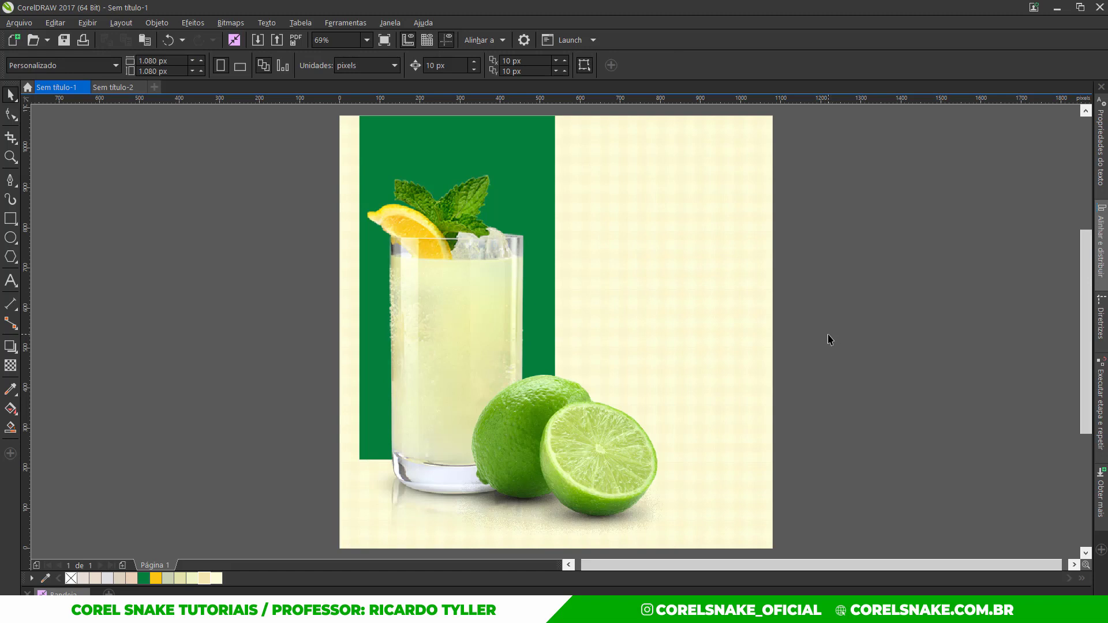